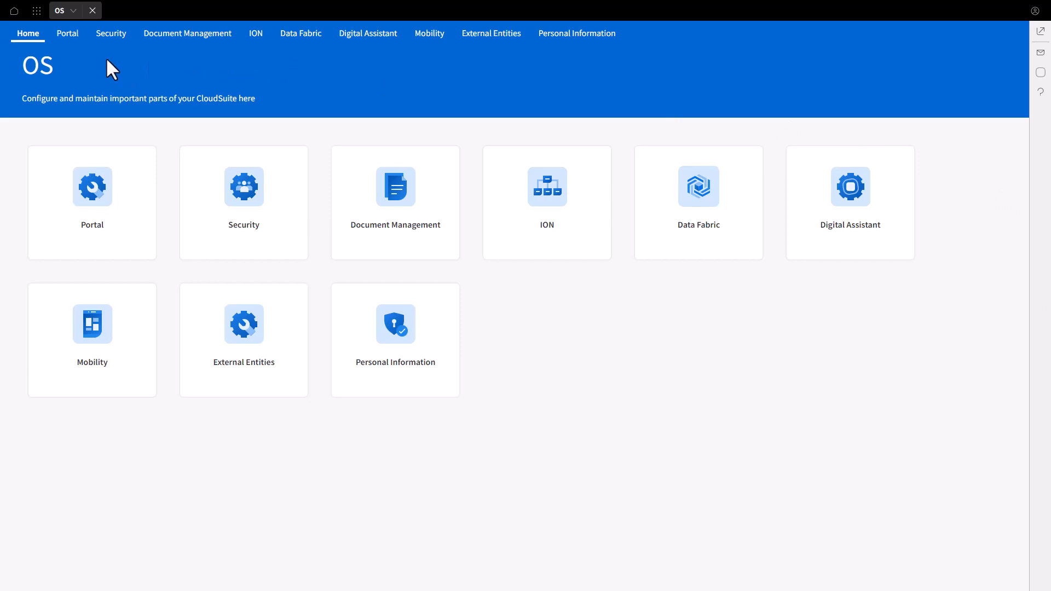
Return to the Infor OS home page and open the Security administration area.
{"action": "left_click", "coordinate": [36, 11]}
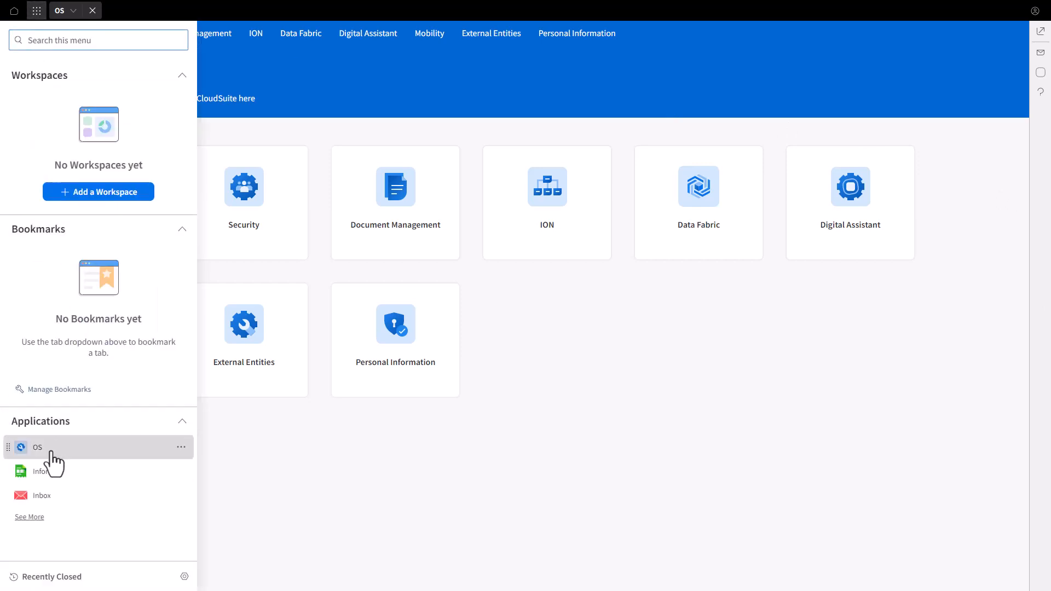
{"action": "left_click", "coordinate": [37, 447]}
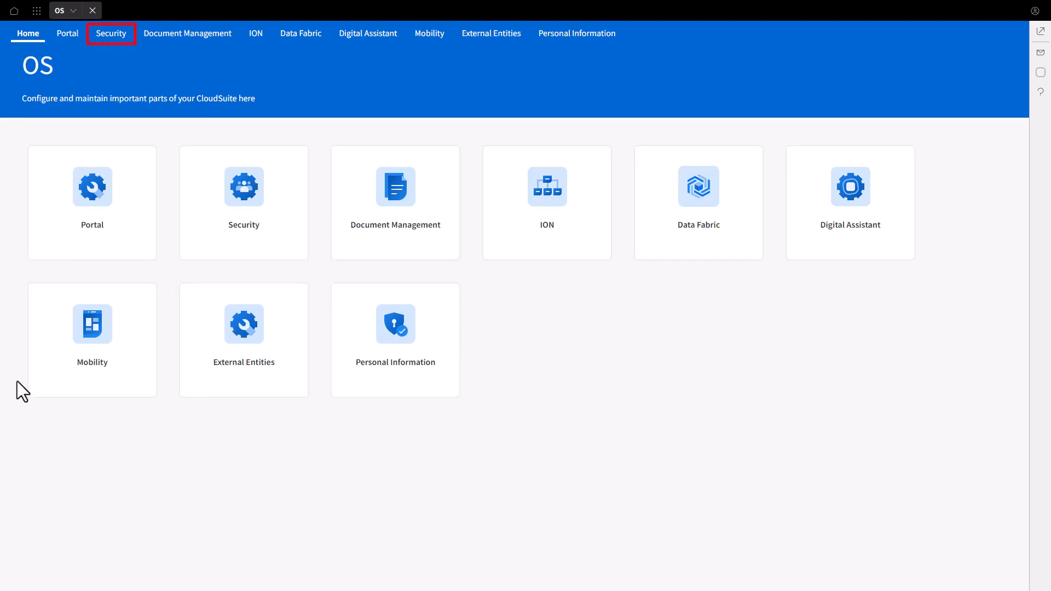
{"action": "left_click", "coordinate": [112, 35]}
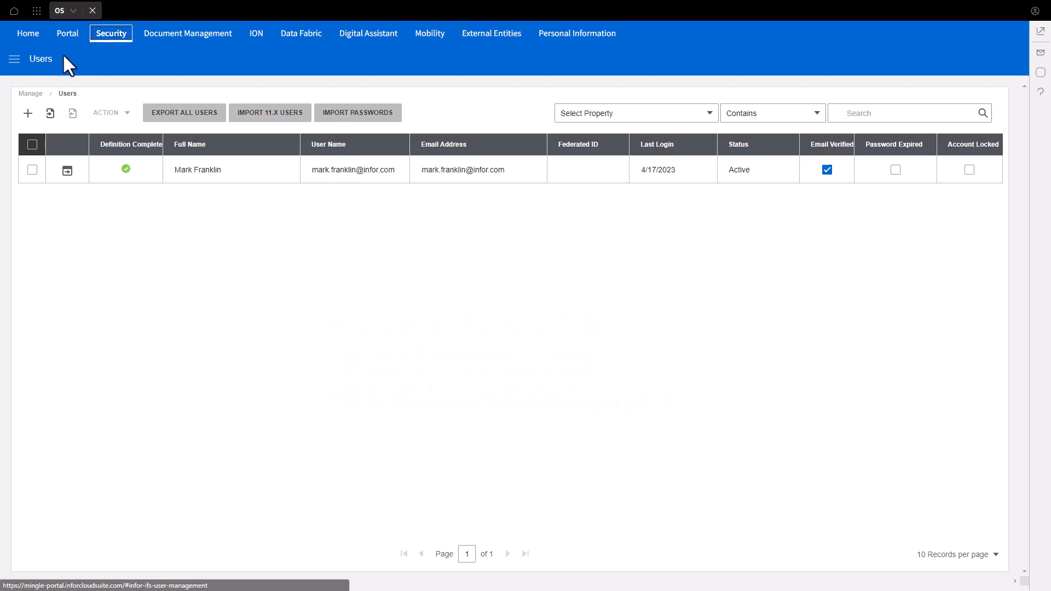
Open Federated Security under Security Administration and start a new identity provider entry.
{"action": "left_click", "coordinate": [15, 60]}
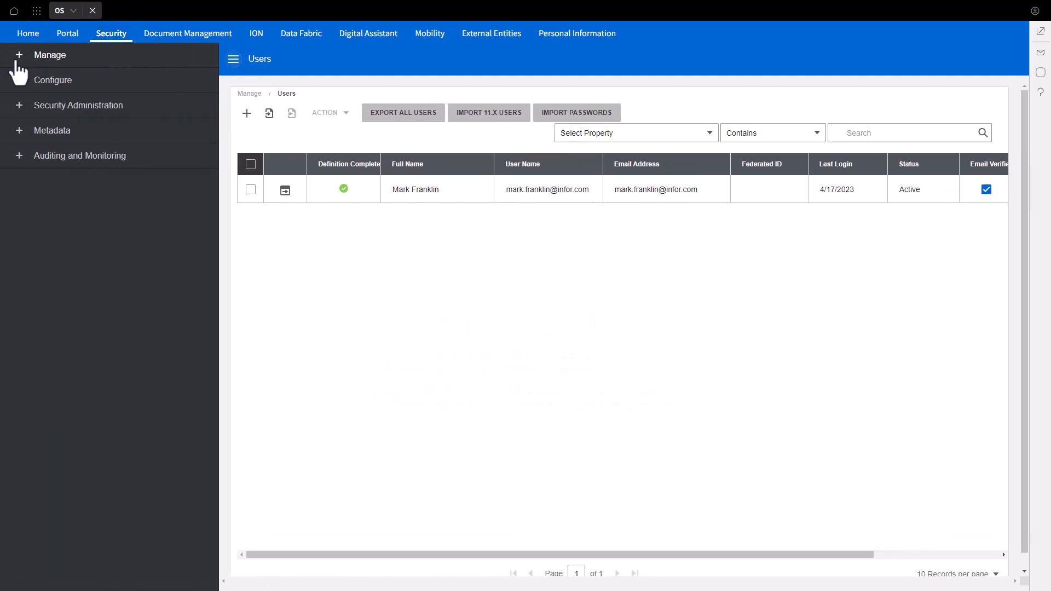
{"action": "left_click", "coordinate": [20, 108]}
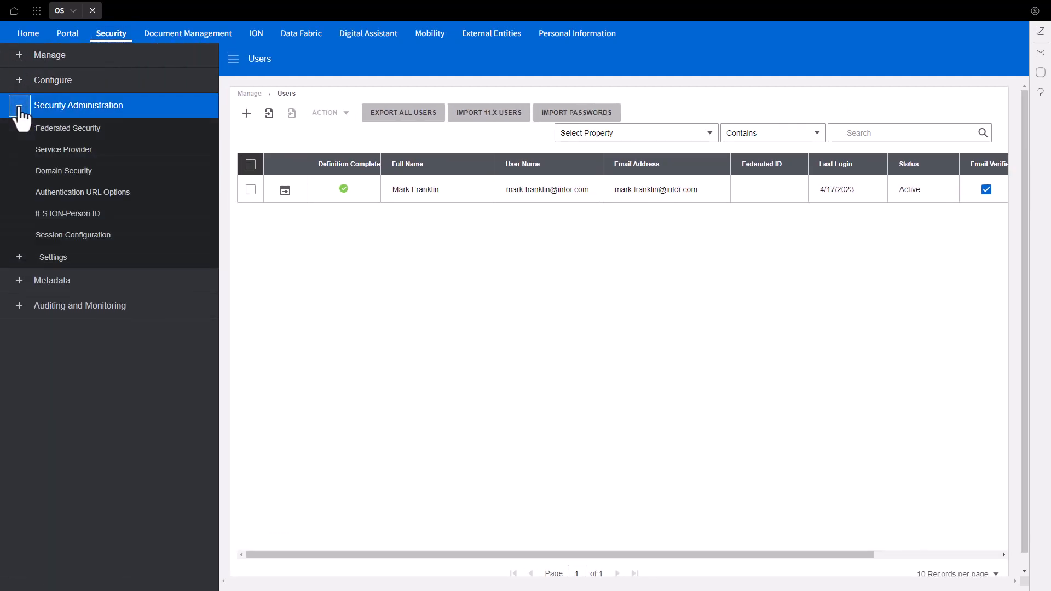
{"action": "left_click", "coordinate": [68, 129]}
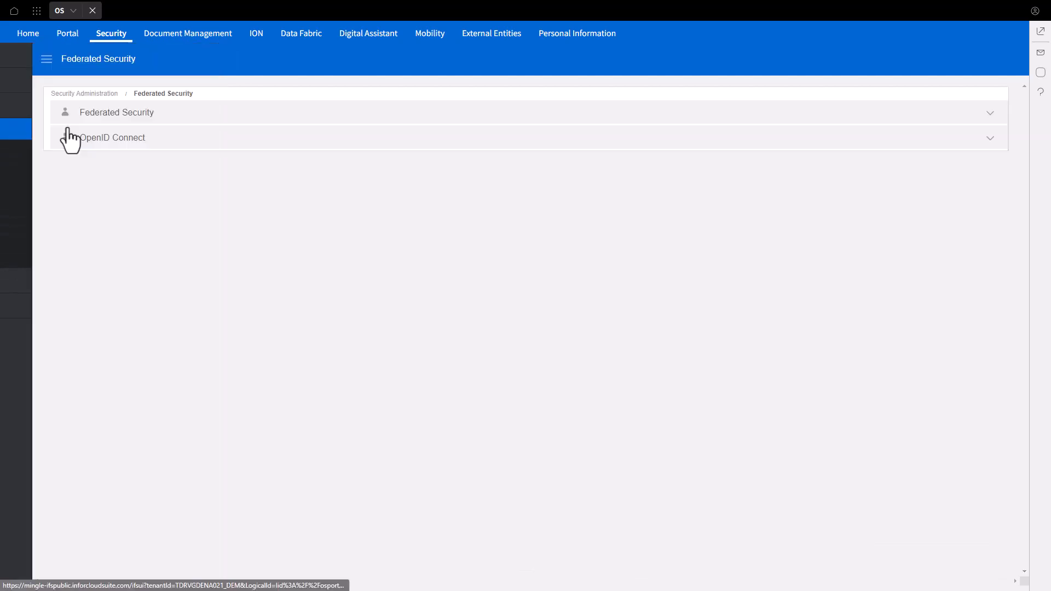
{"action": "left_click", "coordinate": [83, 115]}
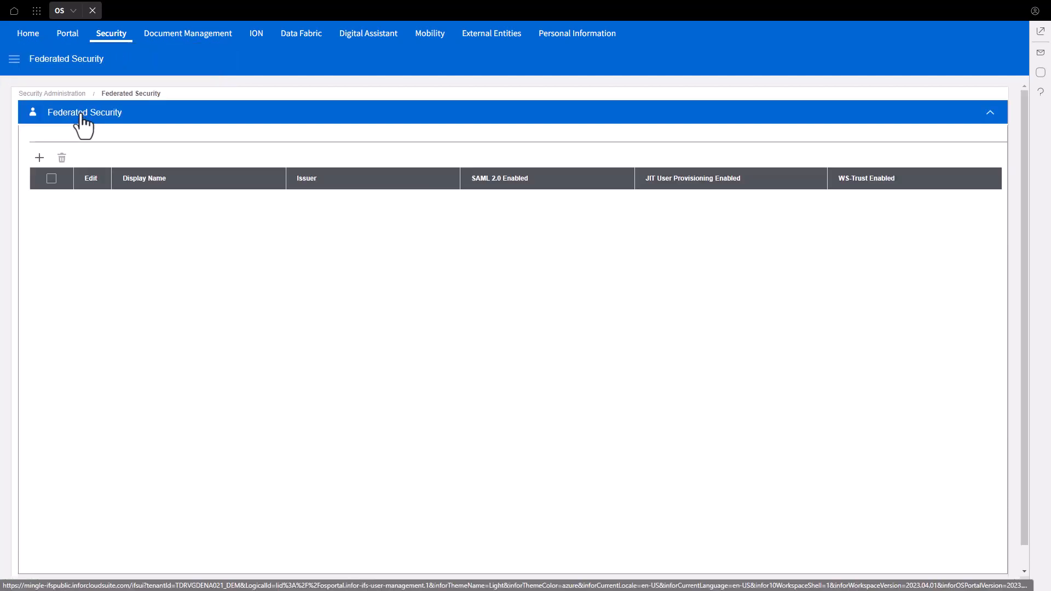
{"action": "left_click", "coordinate": [40, 159]}
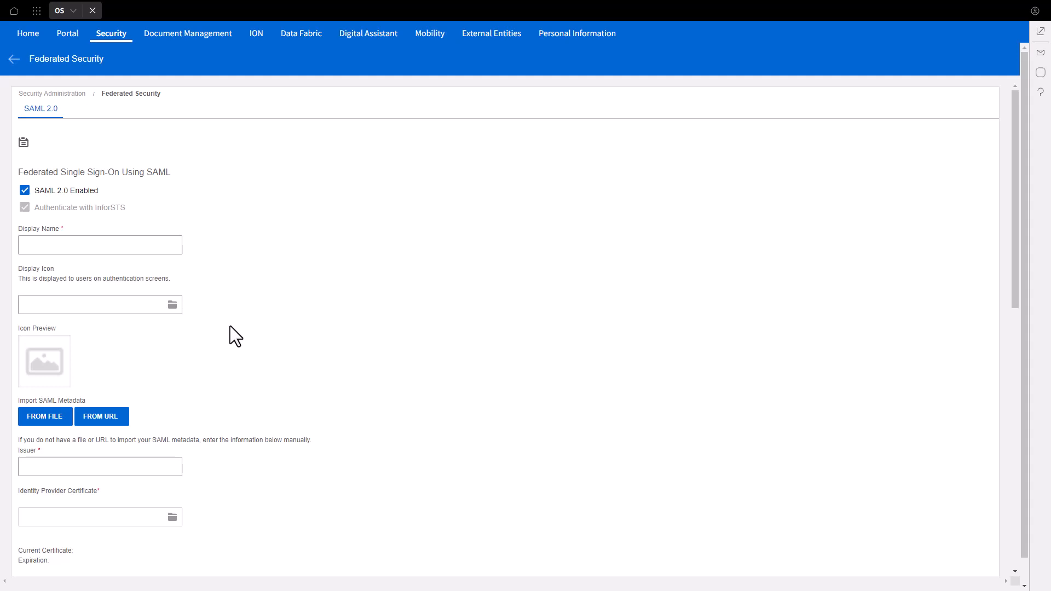
Scroll the blank SAML 2.0 form down to the Service Provider Information section.
{"action": "scroll", "coordinate": [230, 327], "scroll_direction": "down", "scroll_amount": 6}
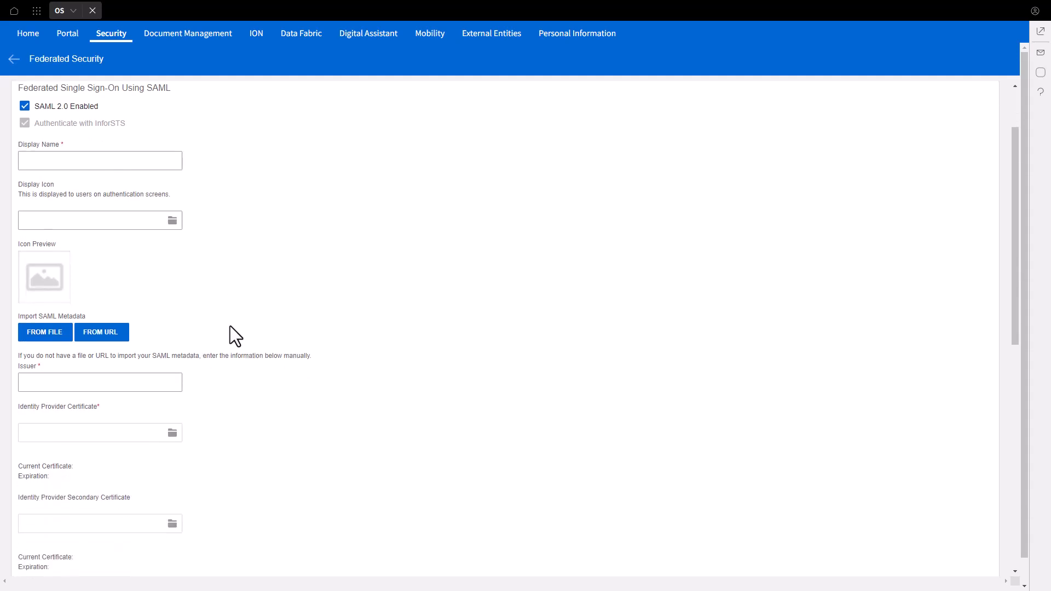
{"action": "scroll", "coordinate": [227, 325], "scroll_direction": "down", "scroll_amount": 5}
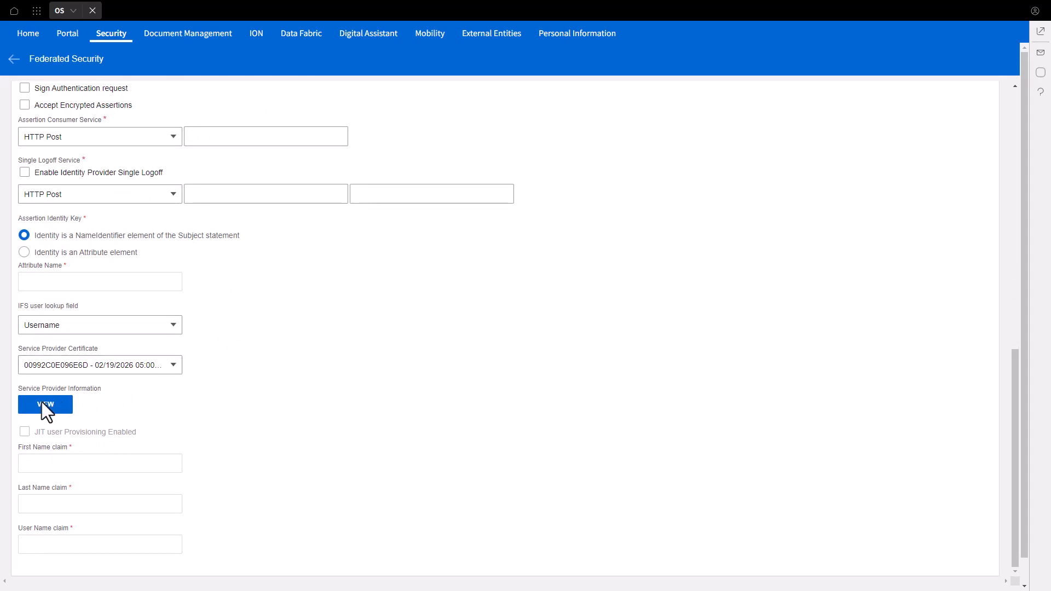
{"action": "left_click", "coordinate": [45, 405]}
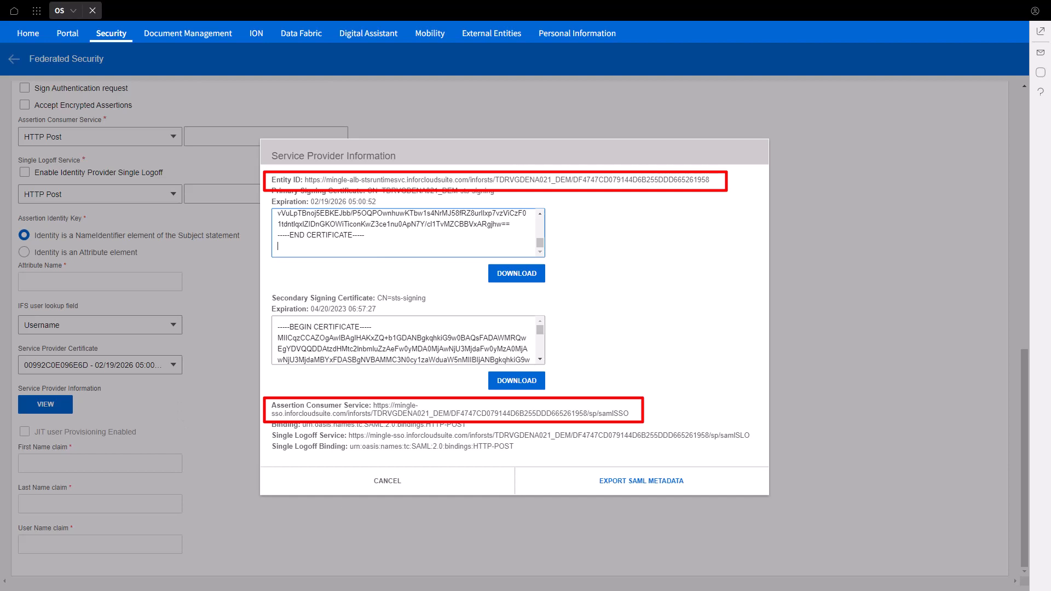
{"action": "left_click", "coordinate": [389, 480]}
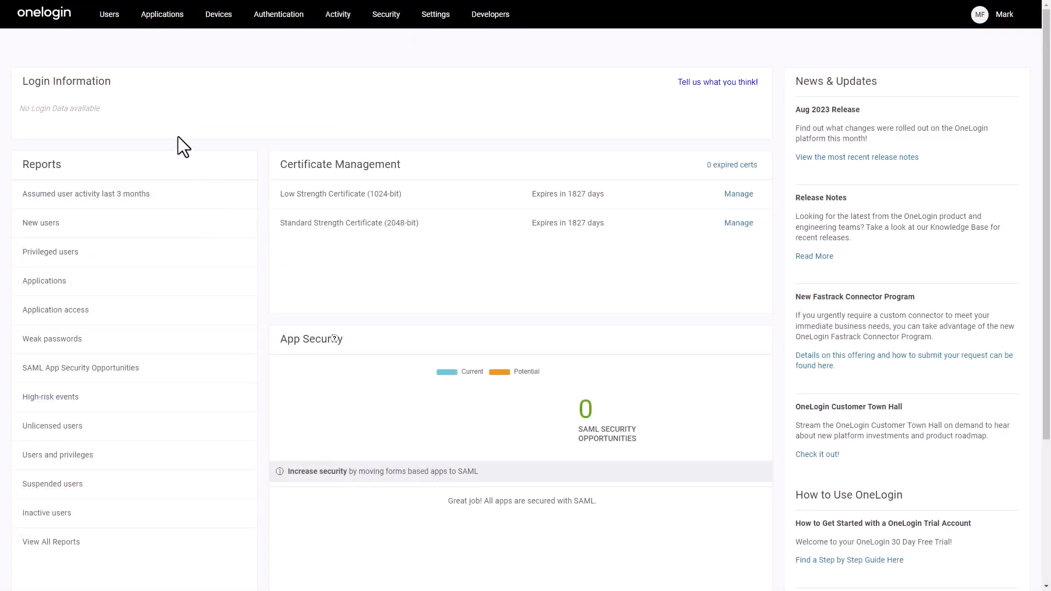
Open OneLogin's Applications list from the Applications menu.
{"action": "mouse_move", "coordinate": [153, 17]}
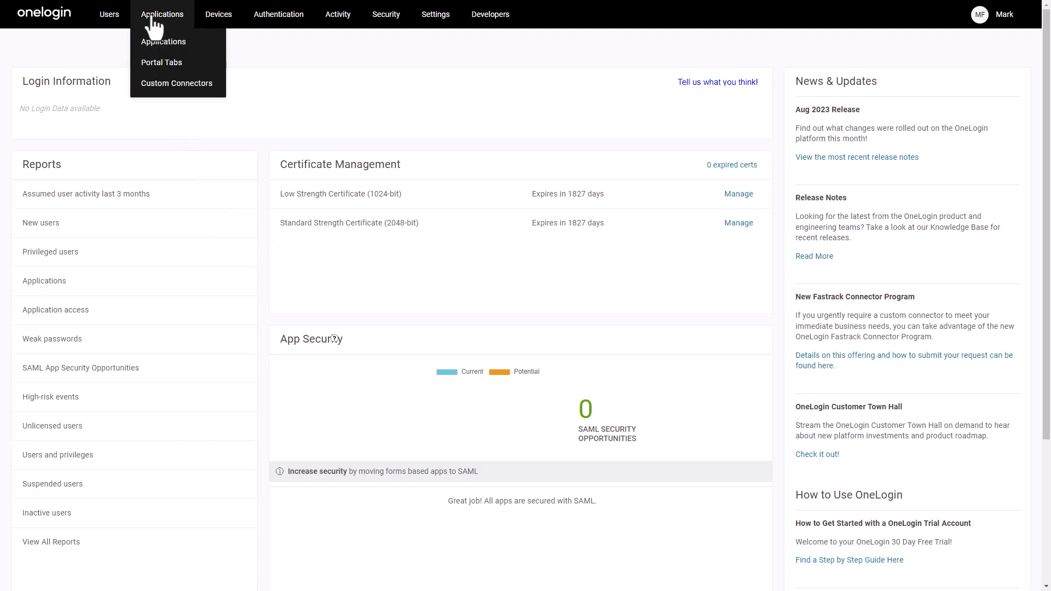
{"action": "left_click", "coordinate": [159, 43]}
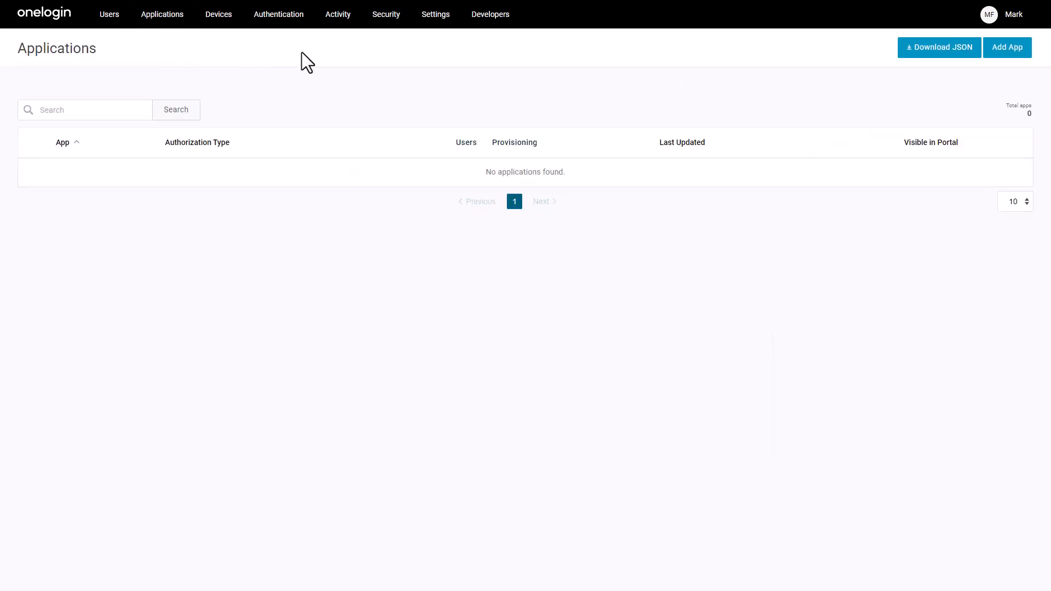
Find the Infor Cloudsuite connector, add it as 'Infor Cloudsuite DEM', and save.
{"action": "left_click", "coordinate": [1001, 49]}
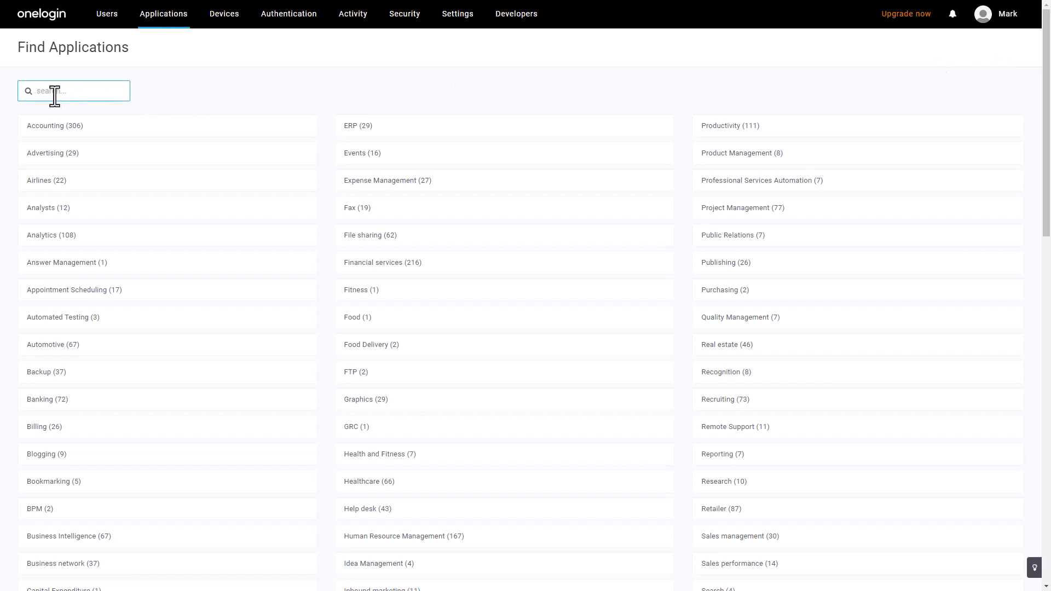
{"action": "type", "text": "Infor Cloud"}
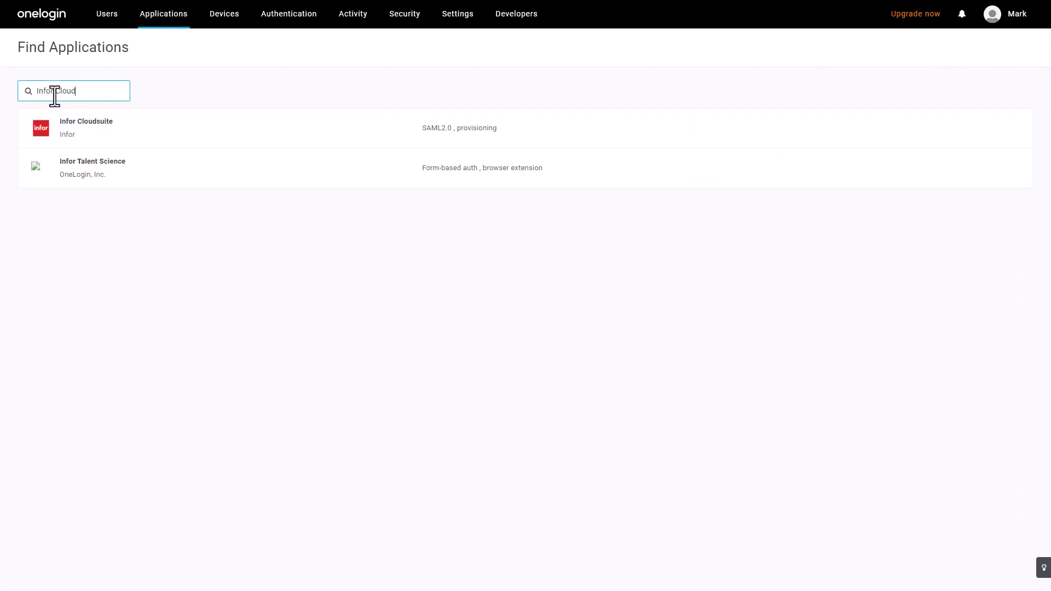
{"action": "type", "text": "suite"}
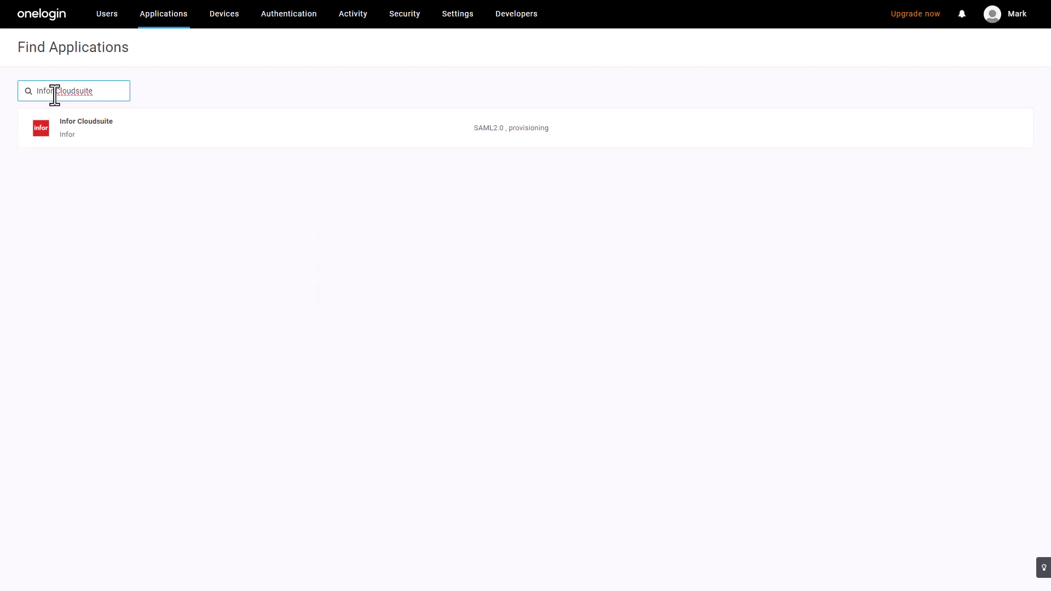
{"action": "left_click", "coordinate": [93, 127]}
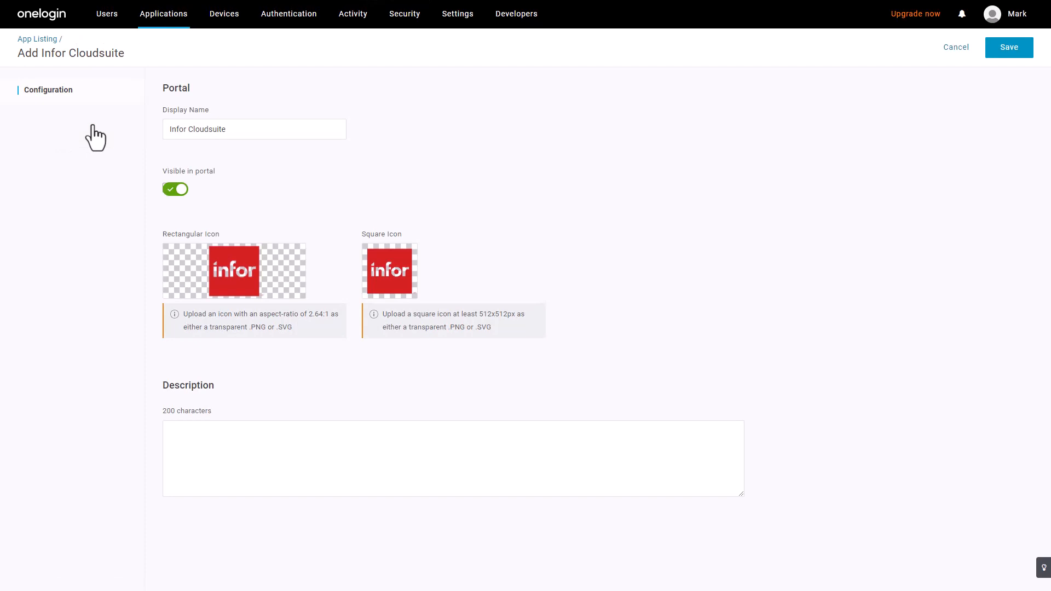
{"action": "left_click", "coordinate": [231, 134]}
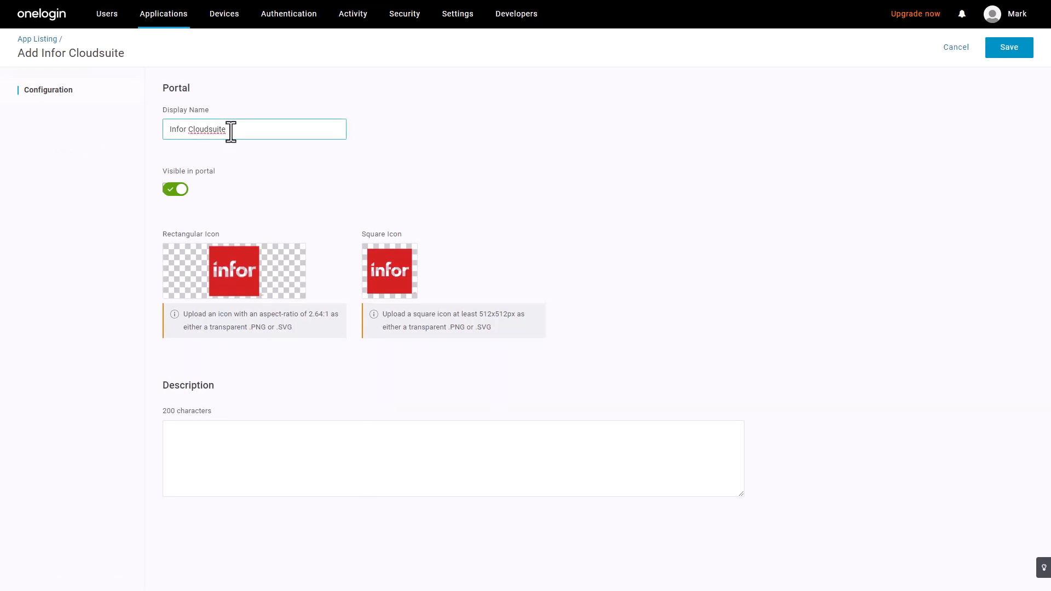
{"action": "type", "text": "IEM"}
{"action": "left_click", "coordinate": [1006, 48]}
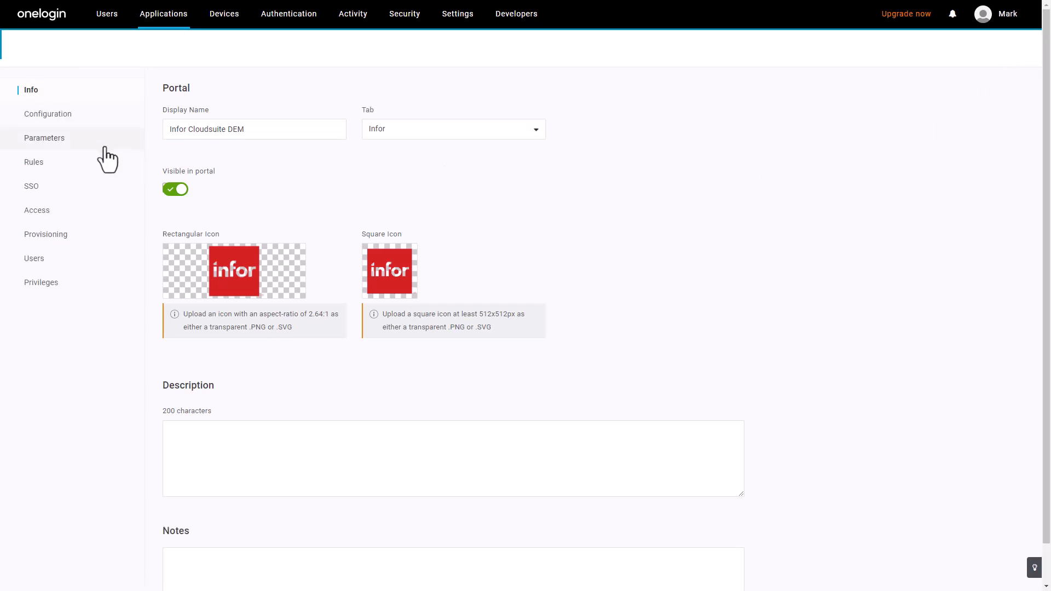
Paste the CloudSuite Entity ID, ACS URL and SCIM v2 URL into the app's Configuration fields.
{"action": "left_click", "coordinate": [54, 116]}
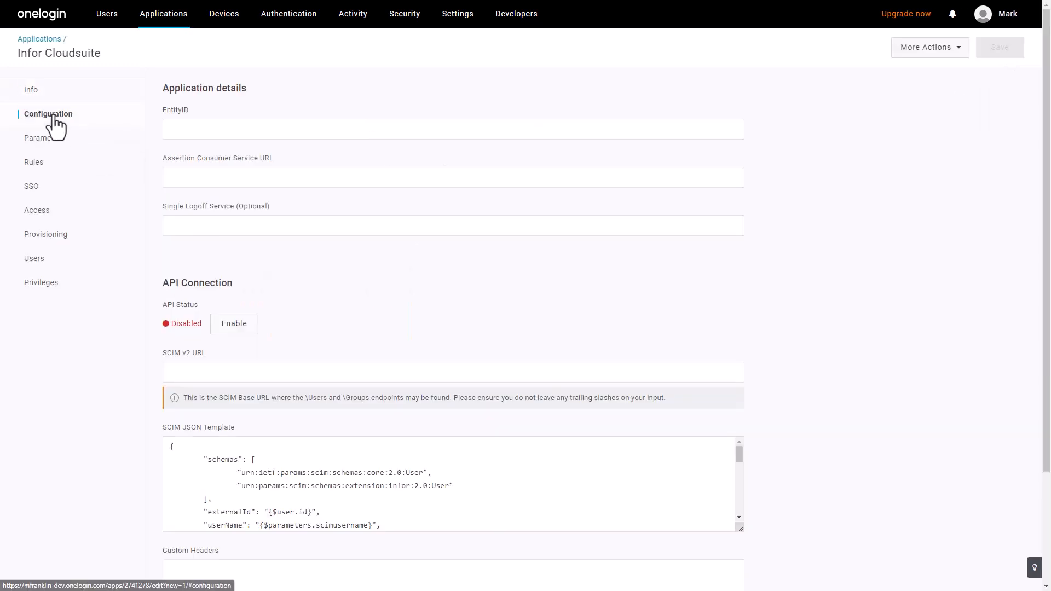
{"action": "left_click", "coordinate": [170, 129]}
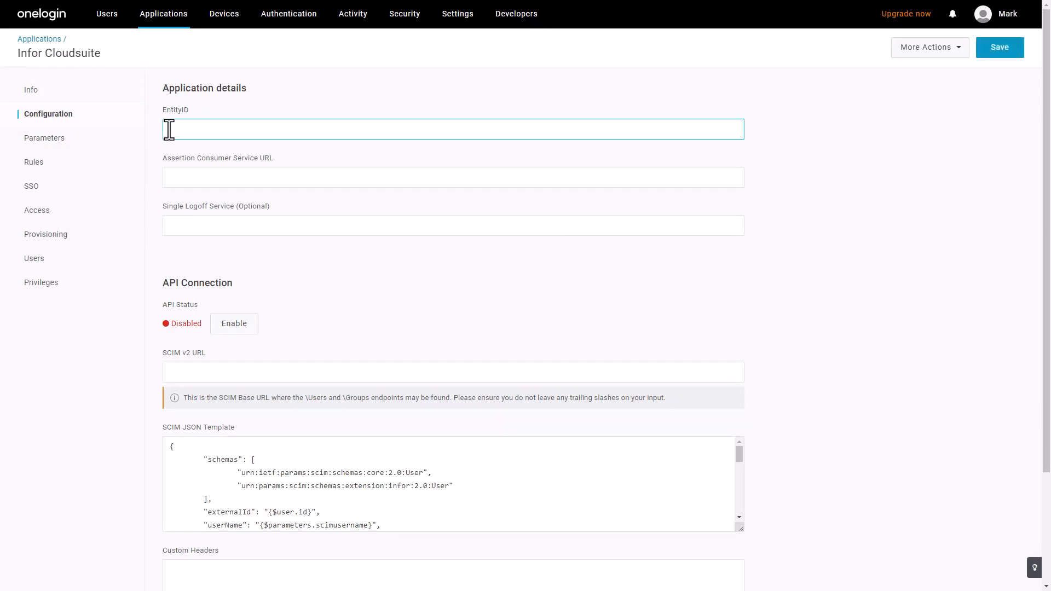
{"action": "type", "text": "https://mingle-alb-stsruntimesvc.inforcloudsuite.com/inforsts/TDRVGDENA021_DEM/DF4747CD079144D6B255DDD665261958"}
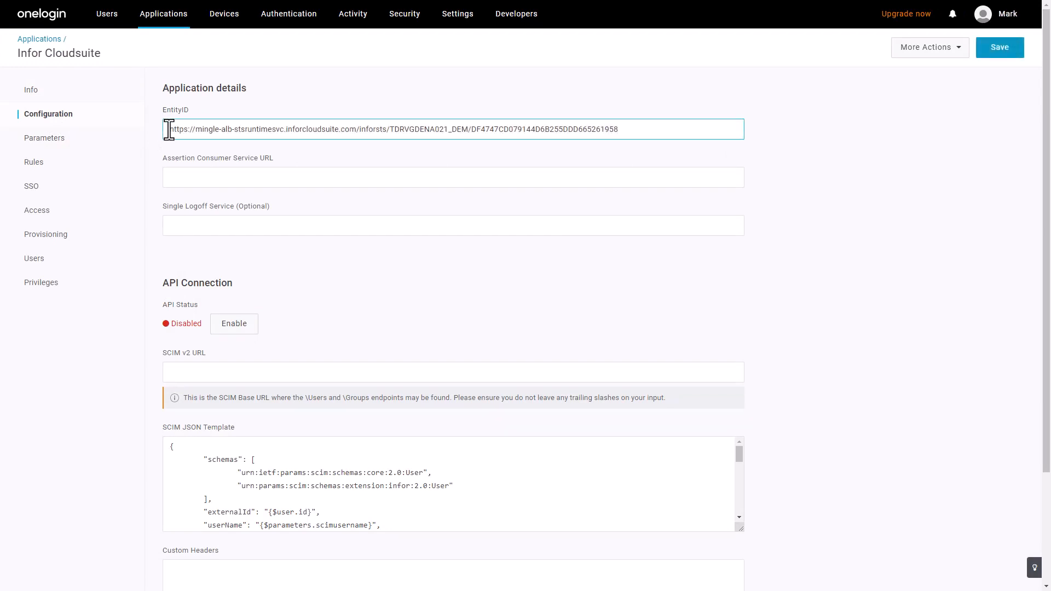
{"action": "left_click", "coordinate": [171, 178]}
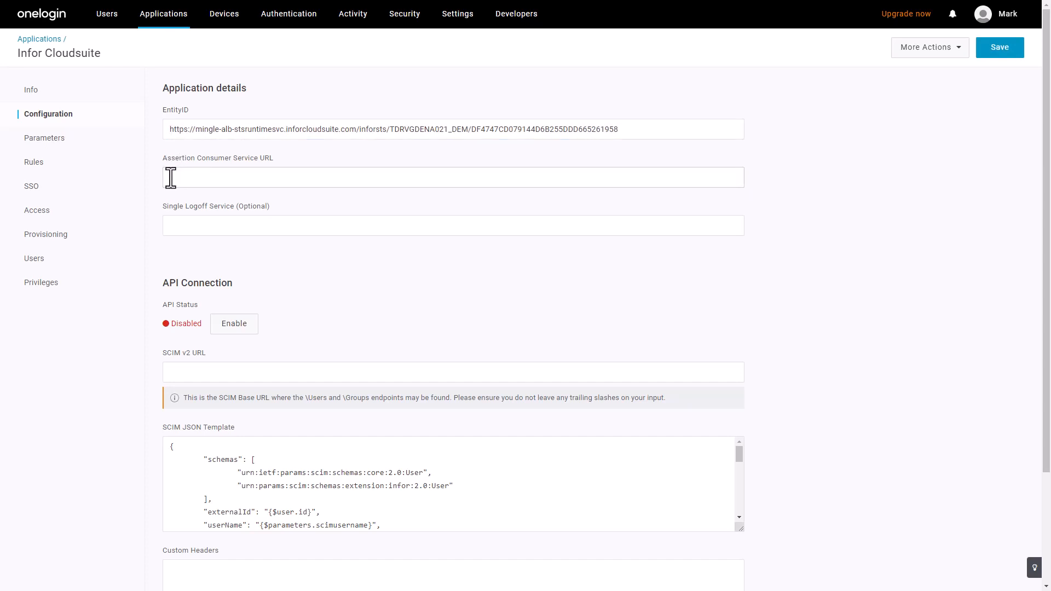
{"action": "type", "text": "https://mingle-sso.inforcloudsuite.com/inforsts/TDRVGDENA021_DEM/DF4747CD079144D6B255DDD665261958/sp/samlSSO"}
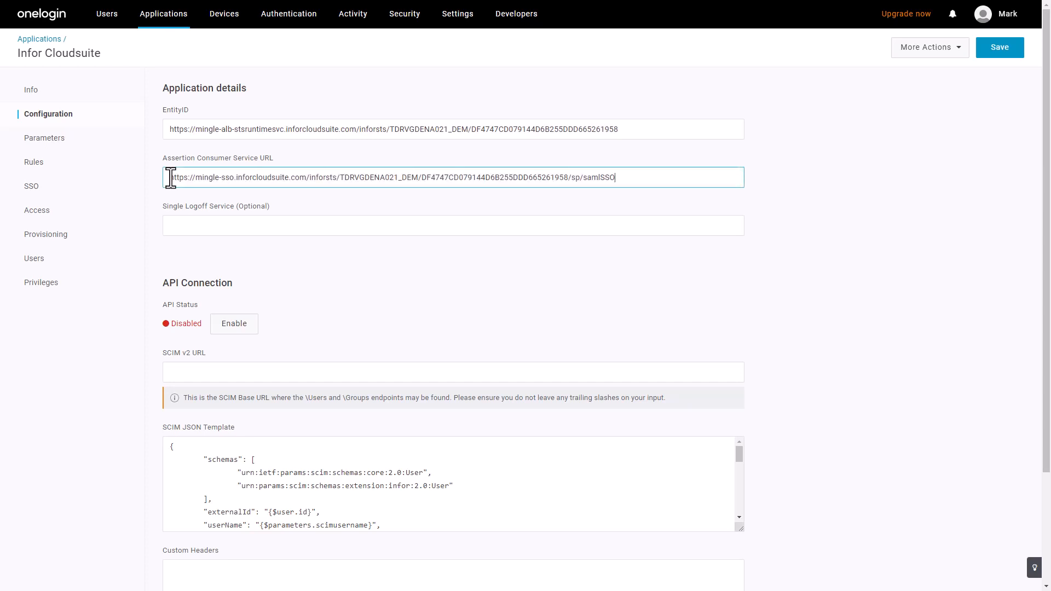
{"action": "left_click", "coordinate": [331, 269]}
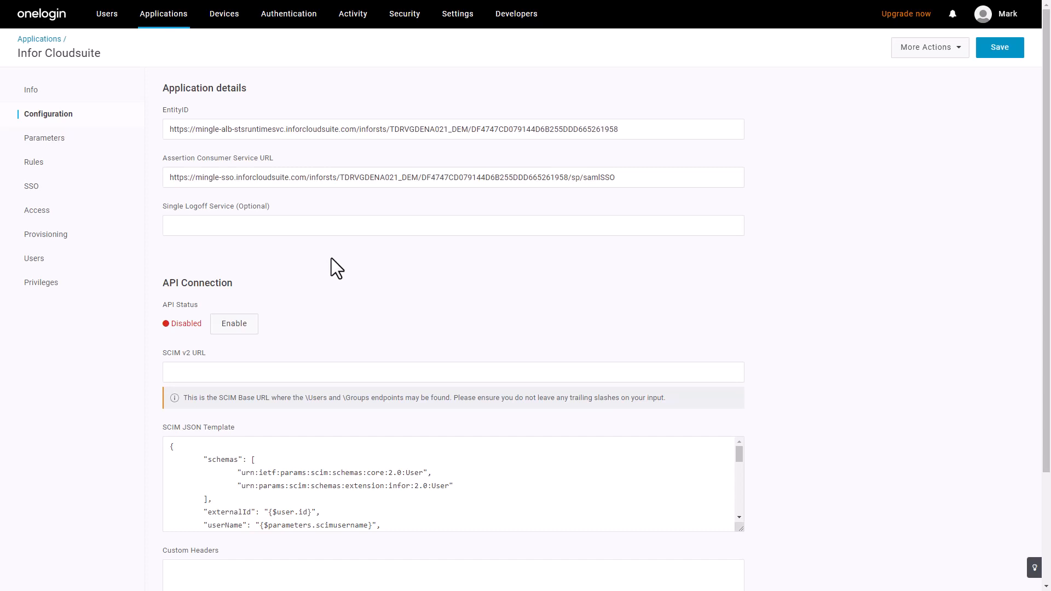
{"action": "left_click", "coordinate": [207, 373]}
{"action": "type", "text": "SCIM endpoint URL"}
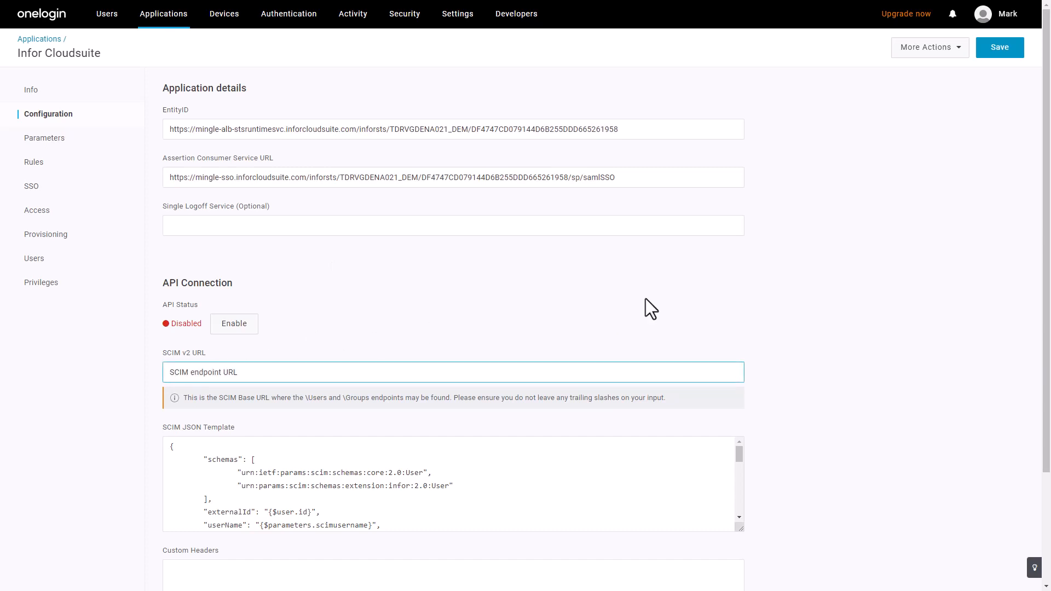
Save the app configuration and download its SAML metadata as onelogin_metadata_2741278.xml to Downloads.
{"action": "left_click", "coordinate": [998, 48]}
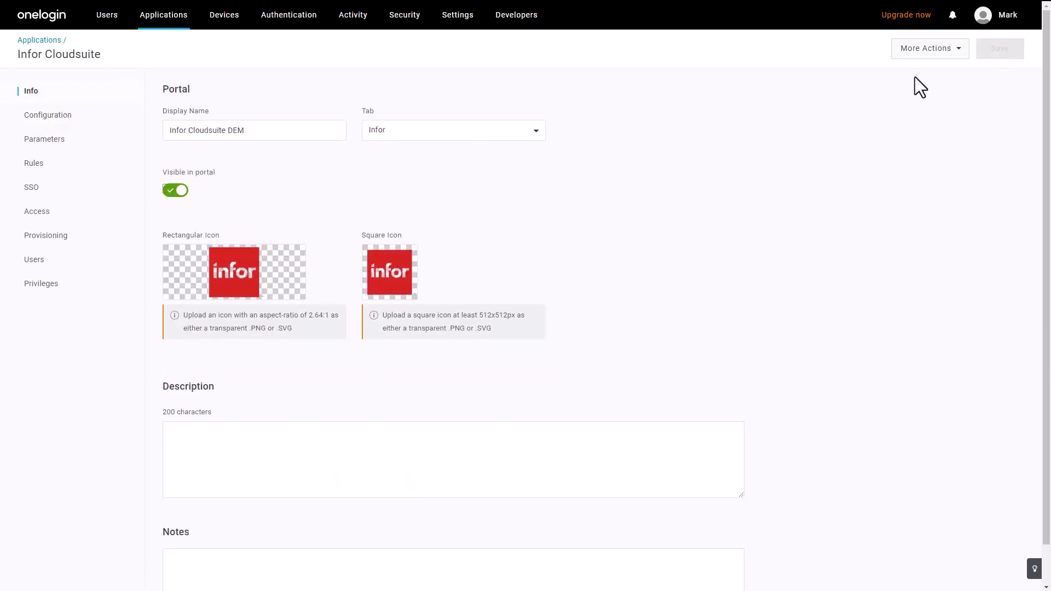
{"action": "left_click", "coordinate": [926, 48]}
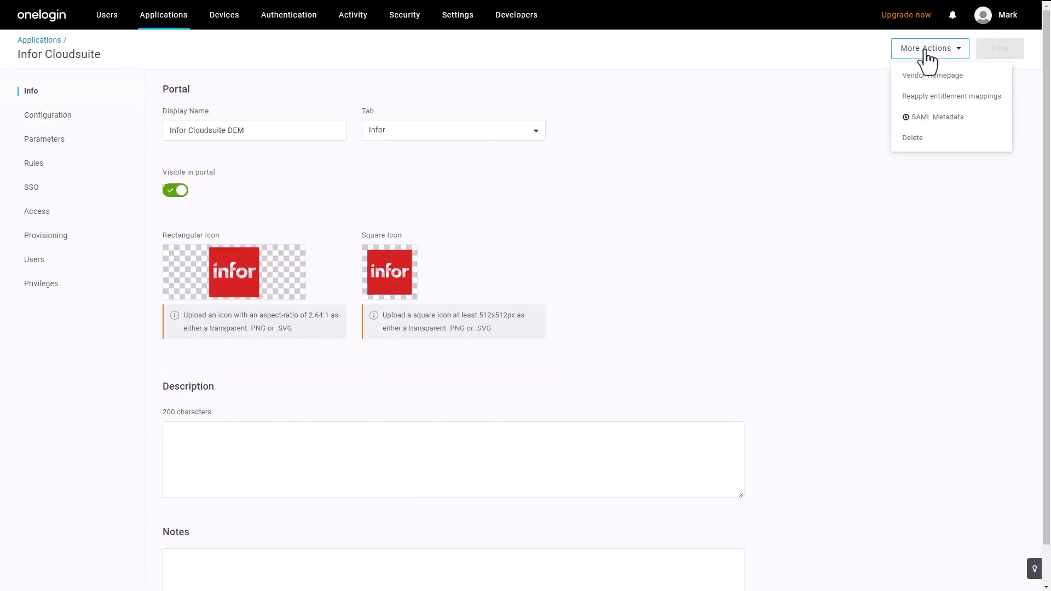
{"action": "left_click", "coordinate": [929, 118]}
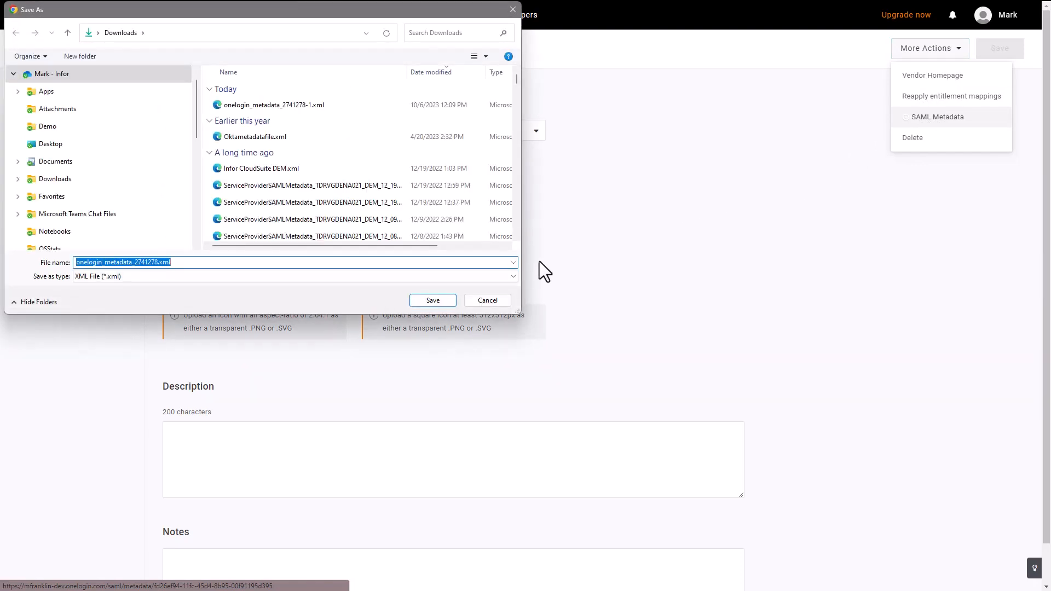
{"action": "left_click", "coordinate": [432, 301]}
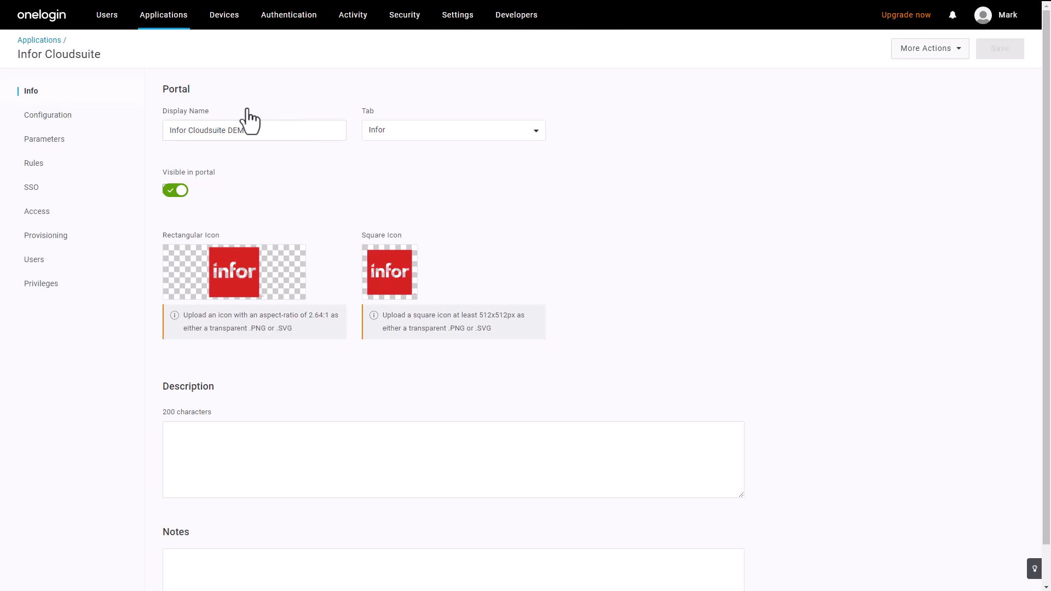
Add an Infor Cloudsuite DEM app login to the demo user's Applications and save the user.
{"action": "mouse_move", "coordinate": [108, 23]}
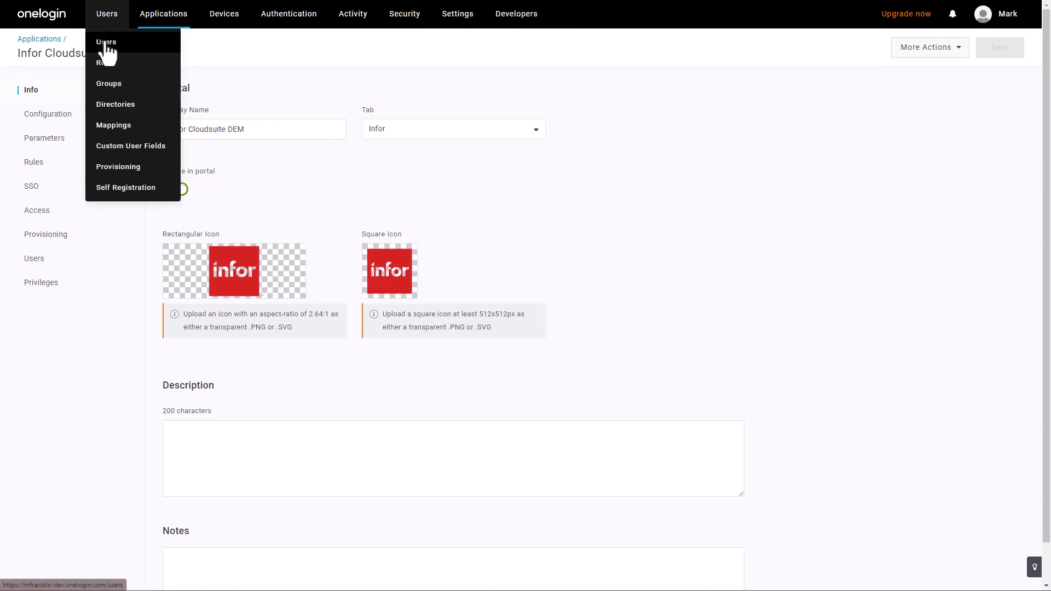
{"action": "left_click", "coordinate": [106, 44]}
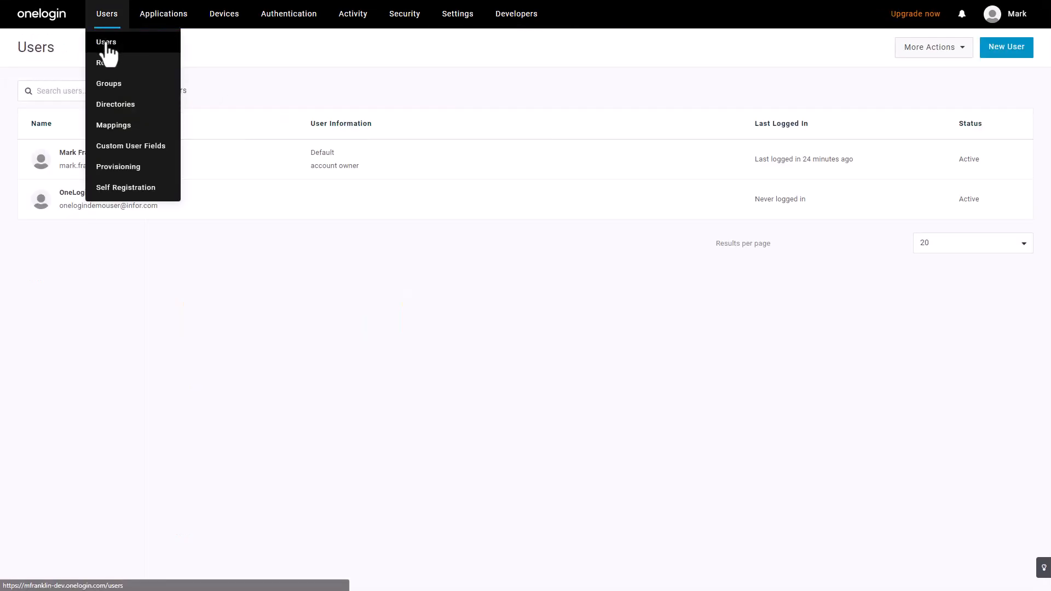
{"action": "left_click", "coordinate": [102, 209]}
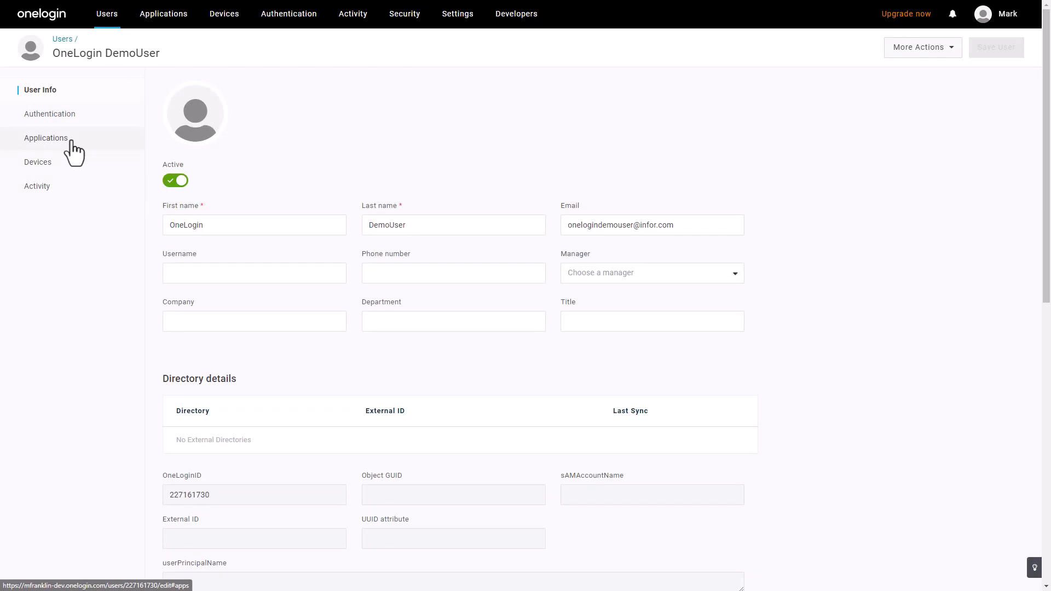
{"action": "left_click", "coordinate": [74, 141]}
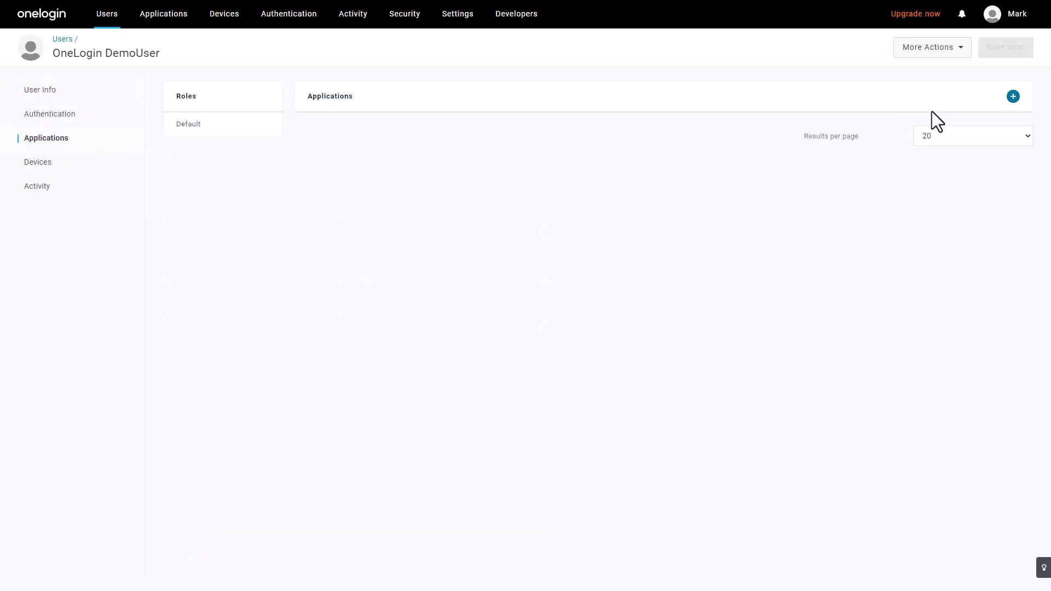
{"action": "left_click", "coordinate": [1014, 97]}
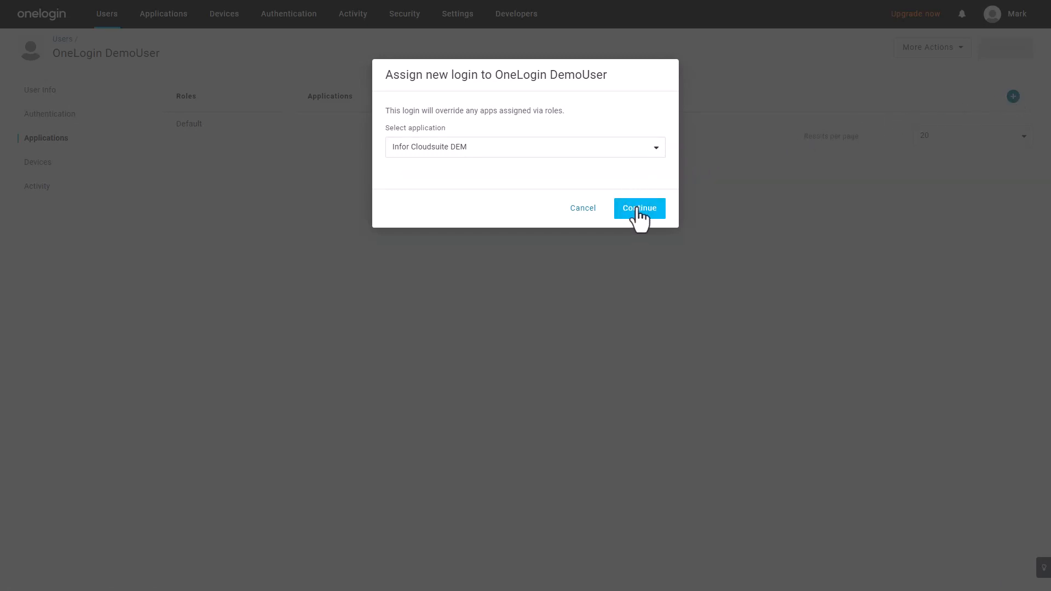
{"action": "left_click", "coordinate": [638, 211]}
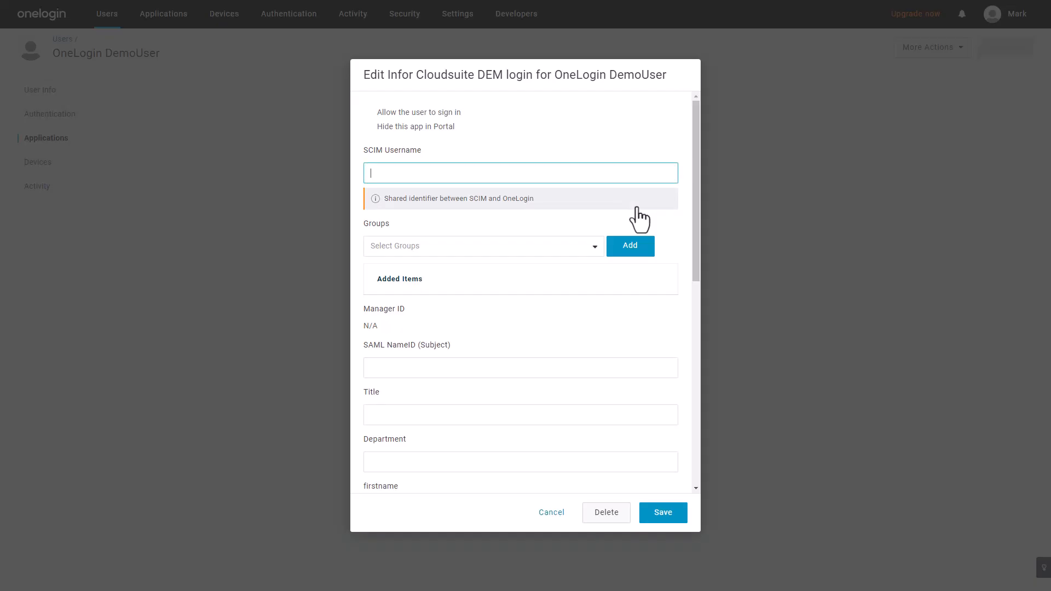
{"action": "left_click", "coordinate": [664, 516]}
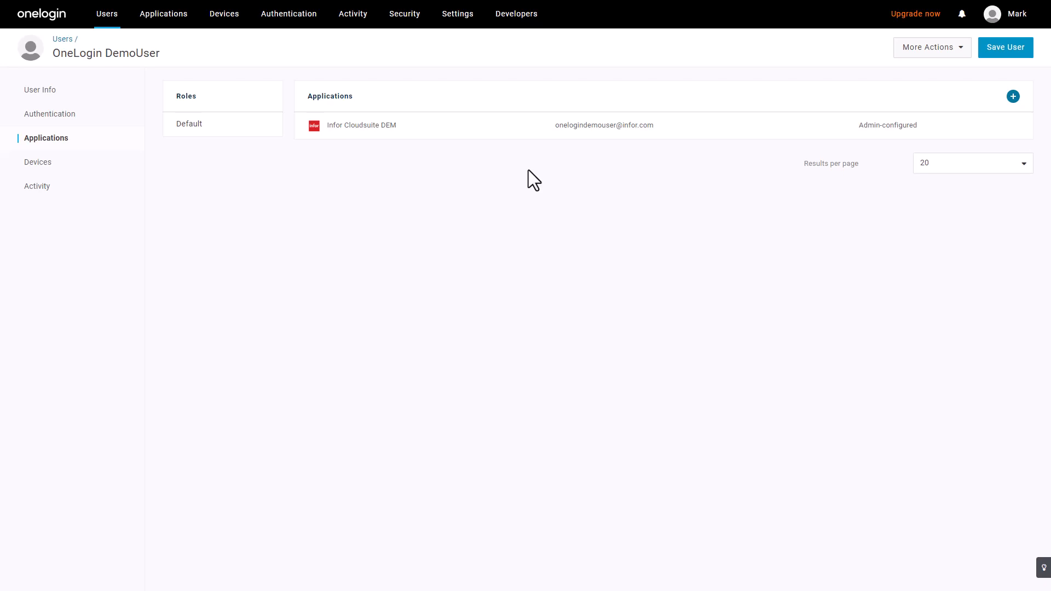
{"action": "left_click", "coordinate": [999, 48]}
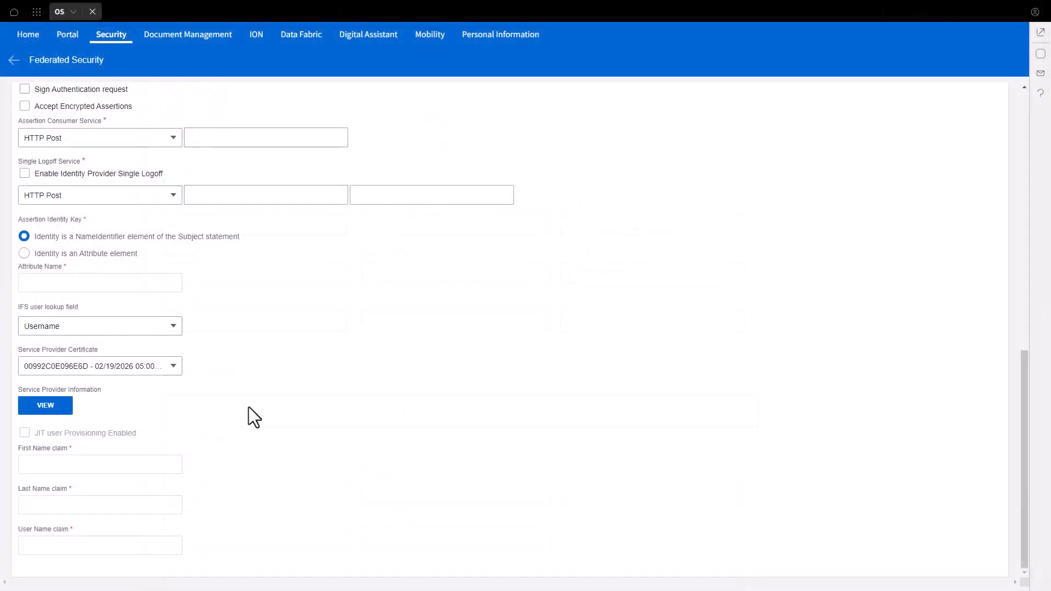
Import onelogin_metadata_2741278.xml from file and review the filled issuer, certificate and service URLs.
{"action": "scroll", "coordinate": [254, 406], "scroll_direction": "up", "scroll_amount": 10}
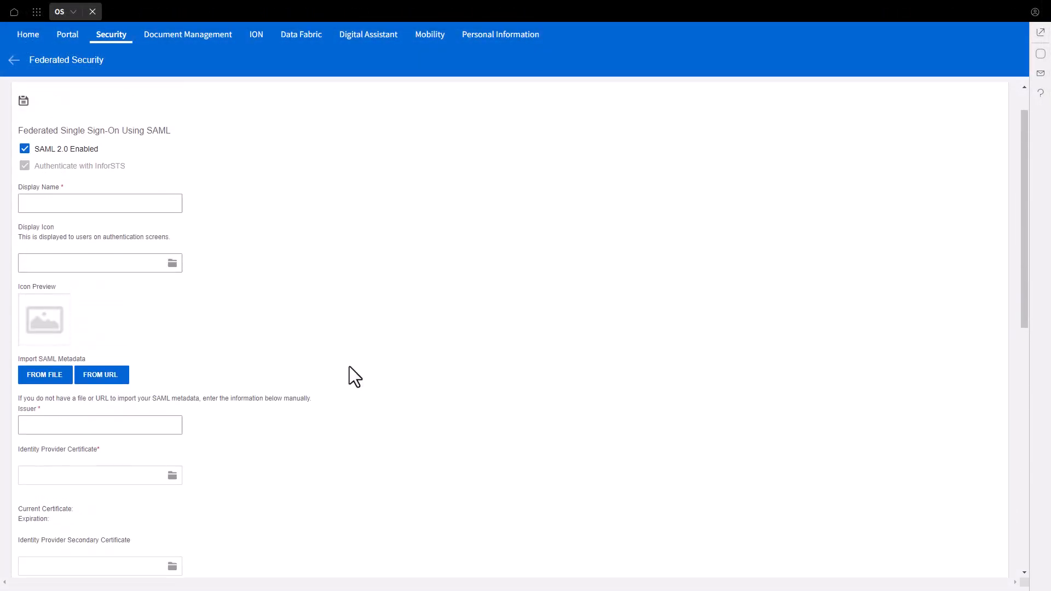
{"action": "scroll", "coordinate": [349, 366], "scroll_direction": "up", "scroll_amount": 1}
{"action": "left_click", "coordinate": [45, 416]}
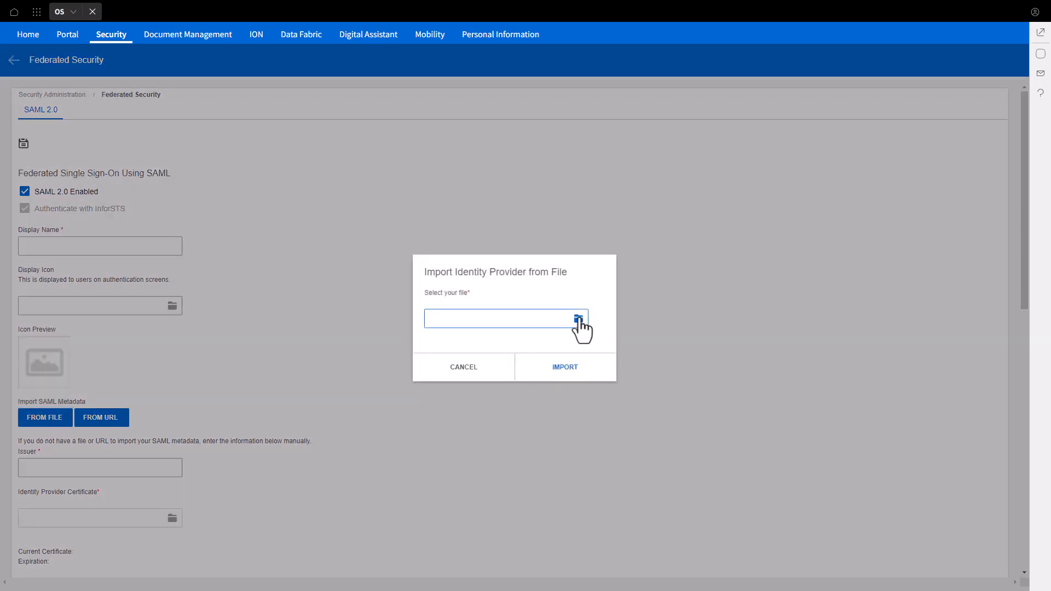
{"action": "left_click", "coordinate": [578, 320]}
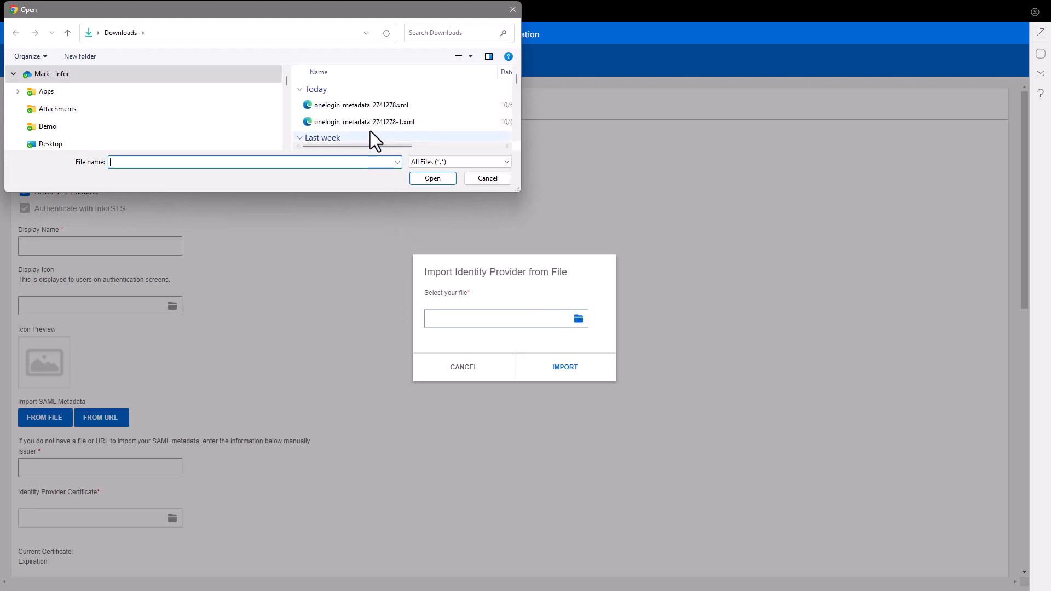
{"action": "left_click", "coordinate": [357, 103]}
{"action": "left_click", "coordinate": [433, 179]}
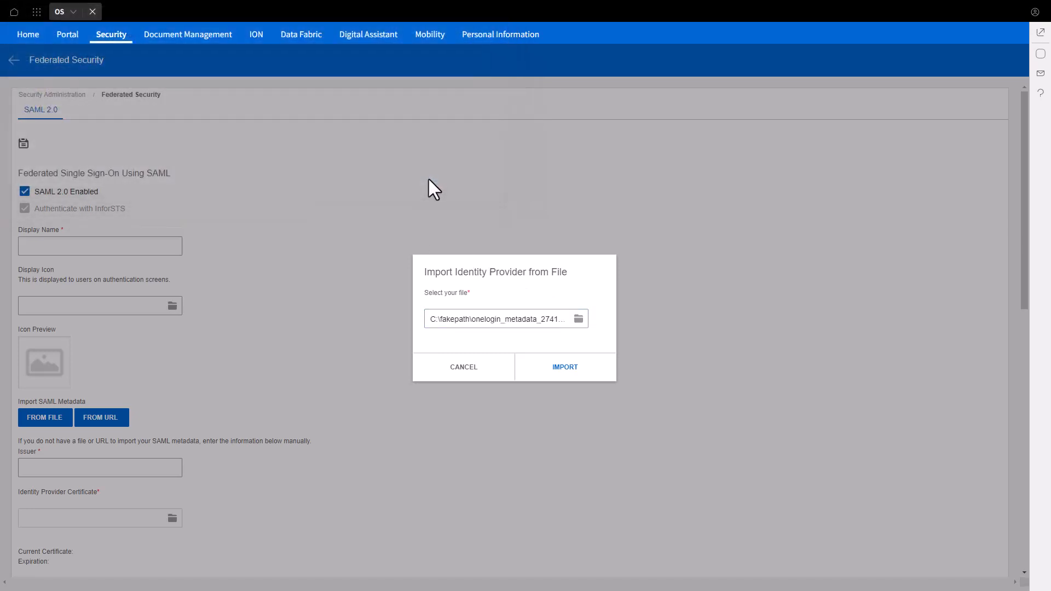
{"action": "left_click", "coordinate": [565, 368]}
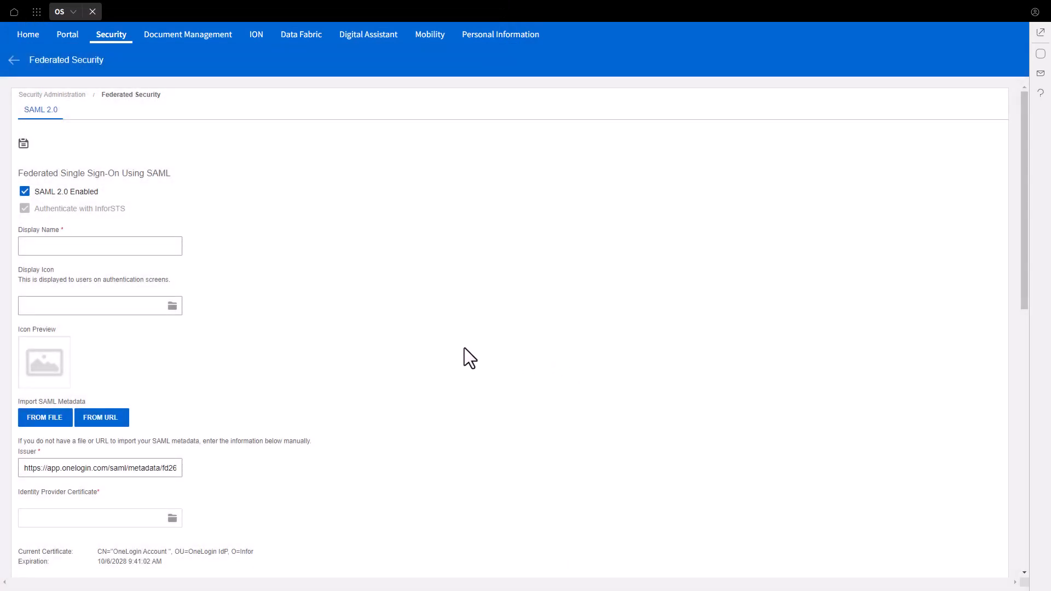
{"action": "scroll", "coordinate": [464, 348], "scroll_direction": "down", "scroll_amount": 4}
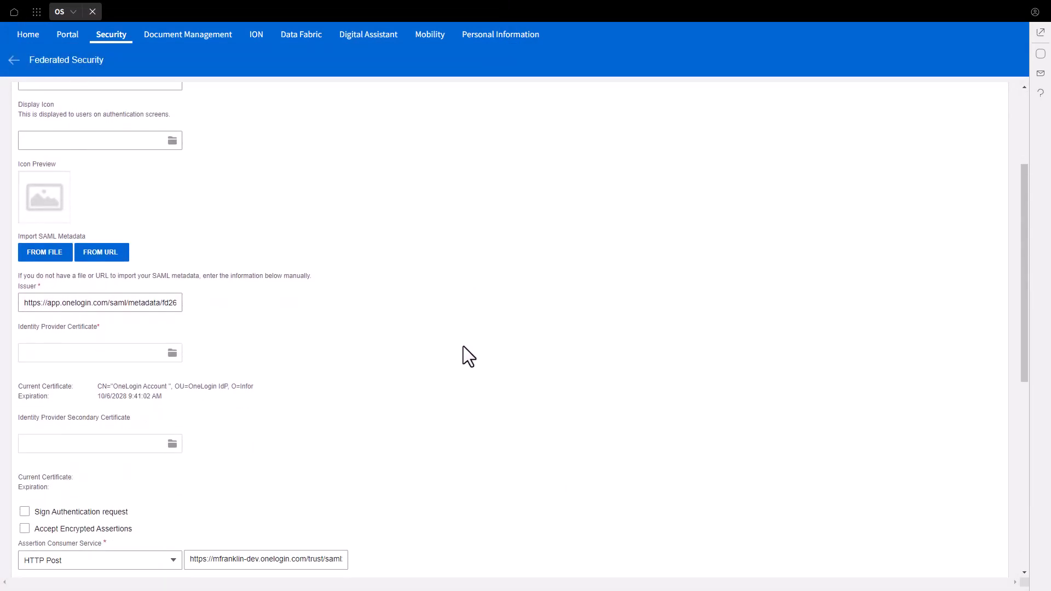
{"action": "scroll", "coordinate": [462, 356], "scroll_direction": "down", "scroll_amount": 1}
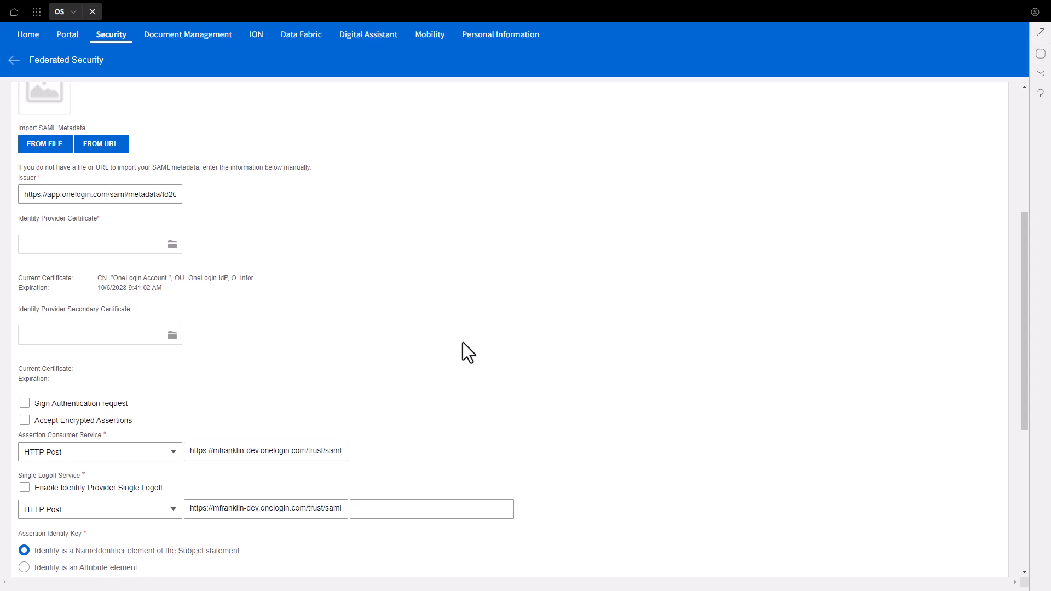
{"action": "scroll", "coordinate": [462, 343], "scroll_direction": "up", "scroll_amount": 5}
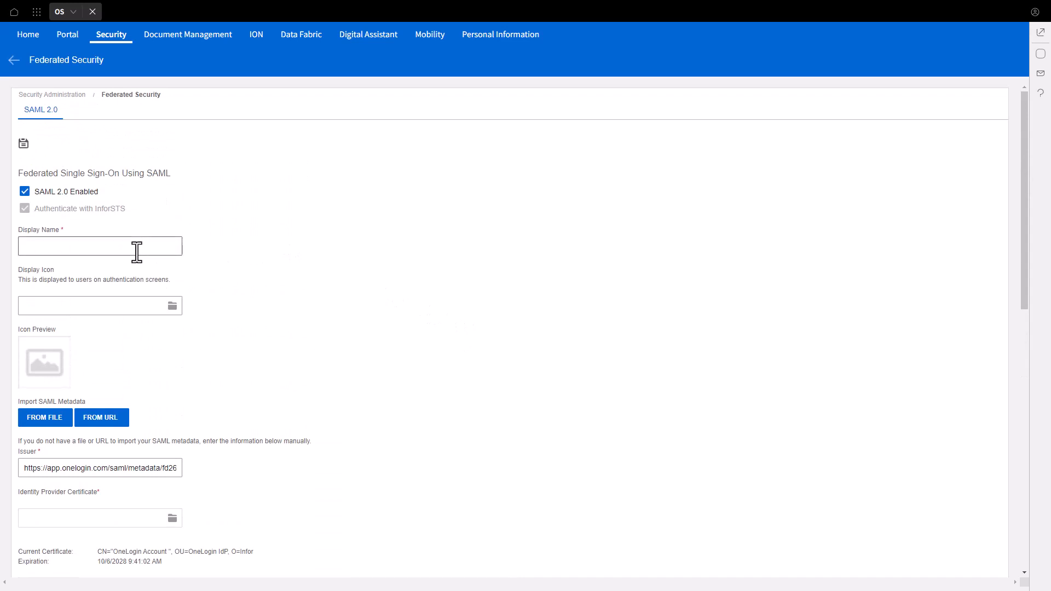
Enter 'OneLogin' as the identity provider's Display Name and save the SAML 2.0 settings.
{"action": "left_click", "coordinate": [79, 246]}
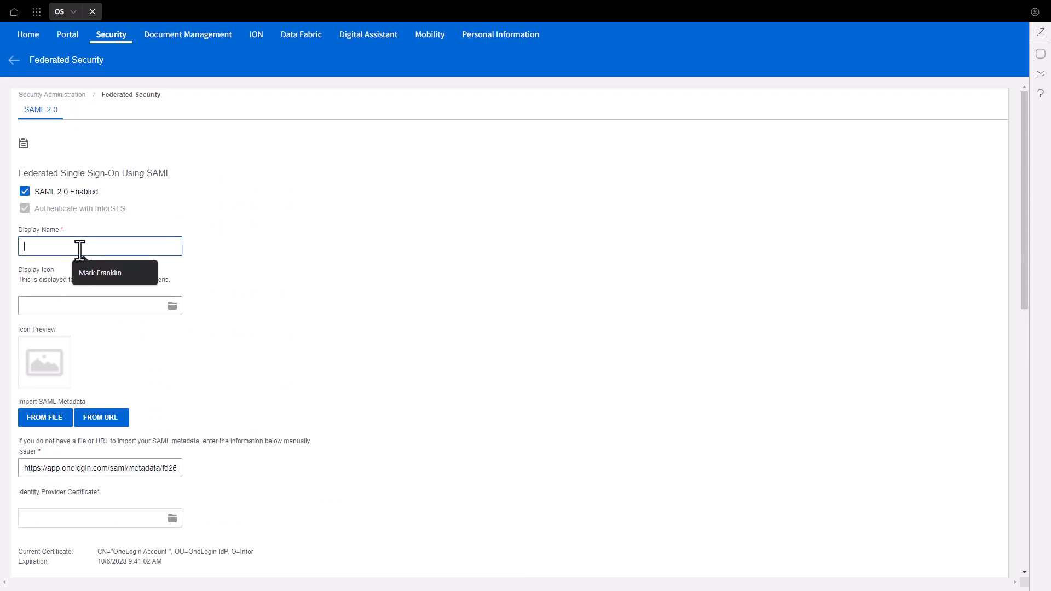
{"action": "type", "text": "OneLogin"}
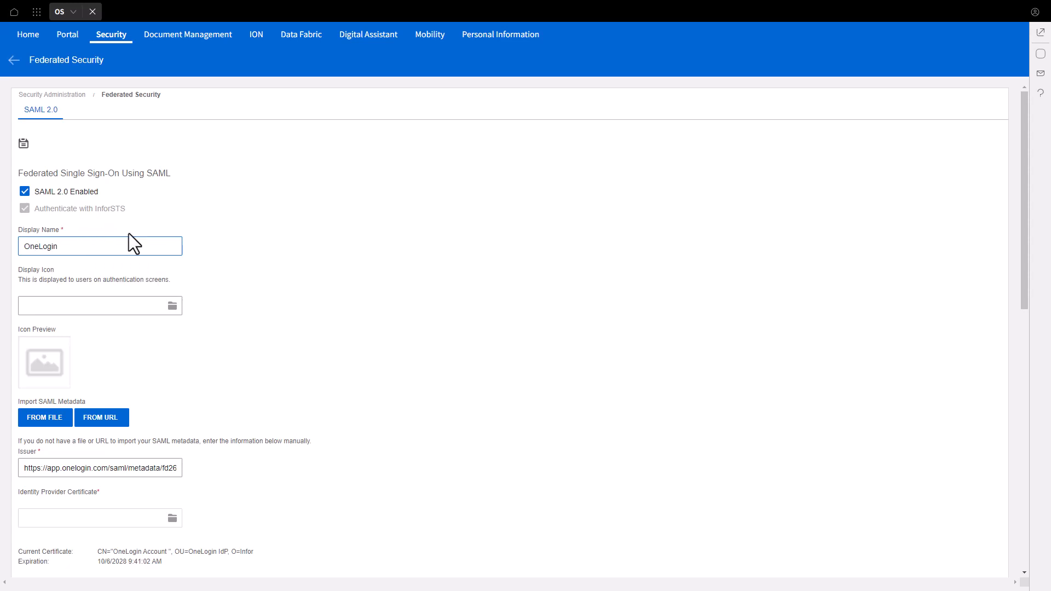
{"action": "left_click", "coordinate": [220, 223]}
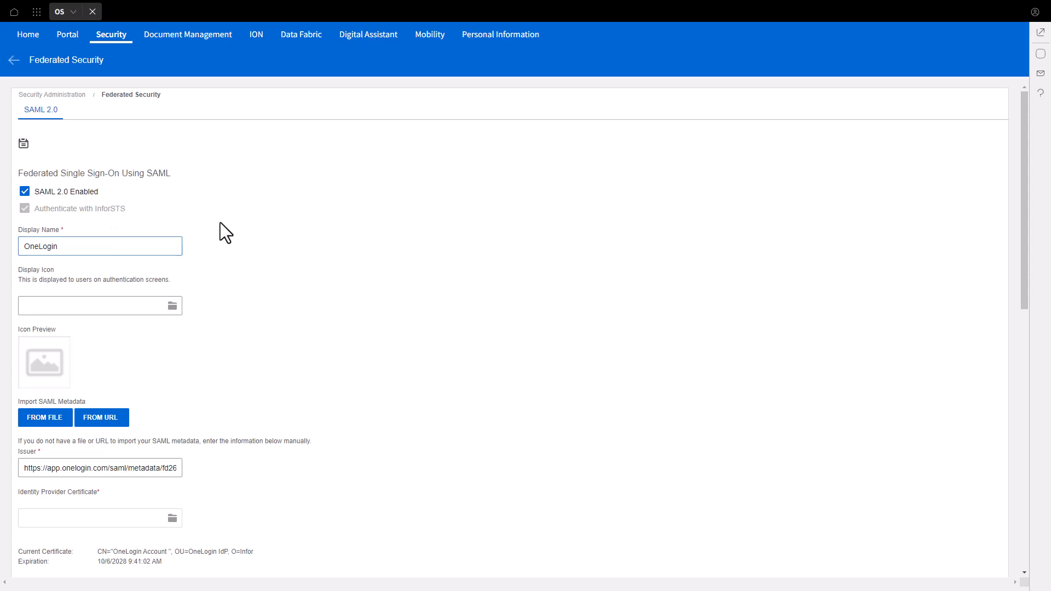
{"action": "left_click", "coordinate": [24, 145]}
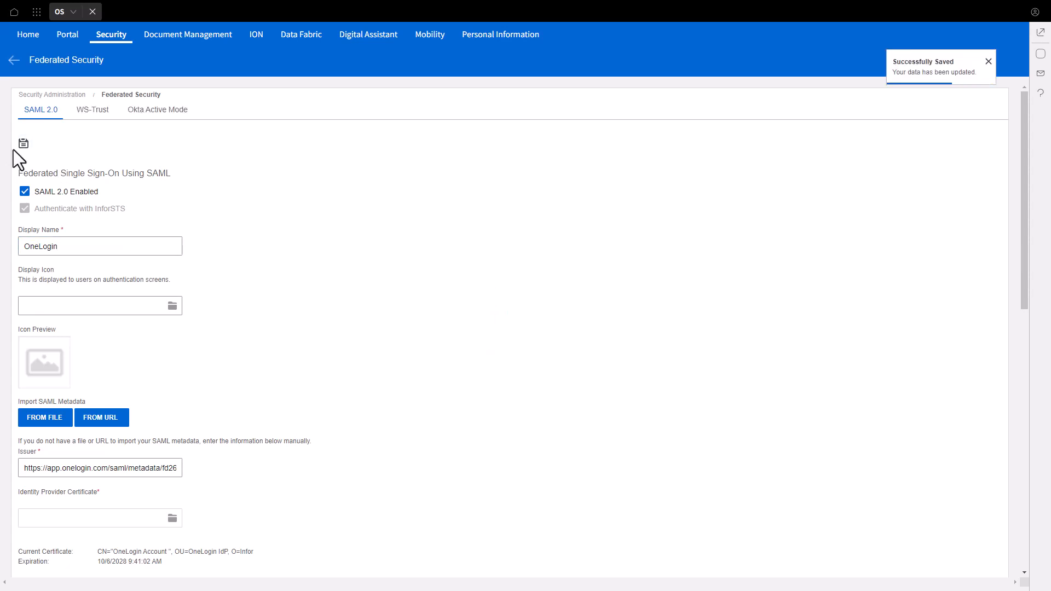
Enable 'Allow users to choose the authentication mode' in Authentication URL Options and save.
{"action": "left_click", "coordinate": [14, 60]}
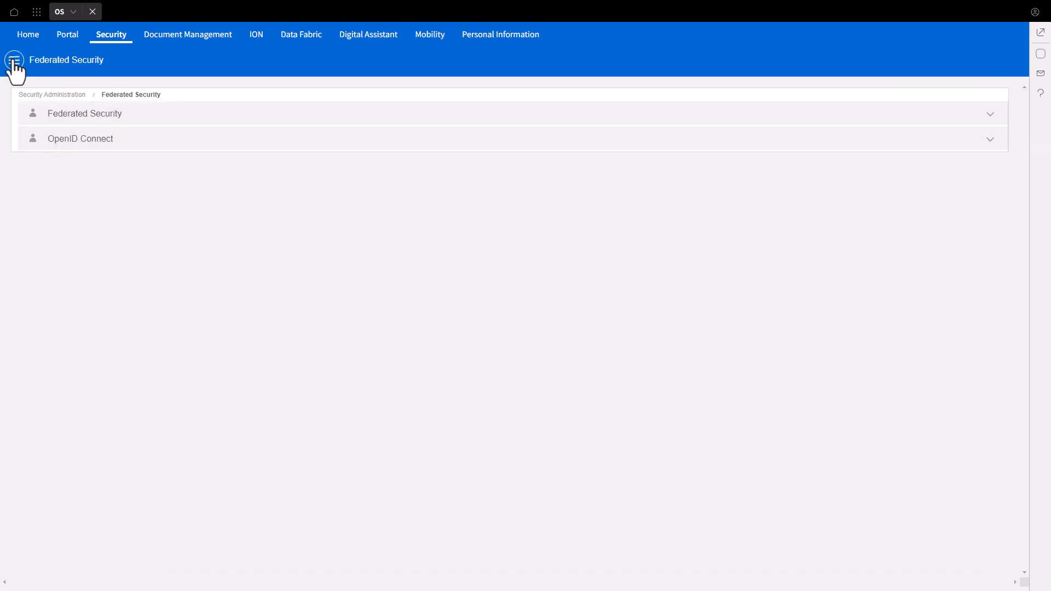
{"action": "left_click", "coordinate": [14, 61]}
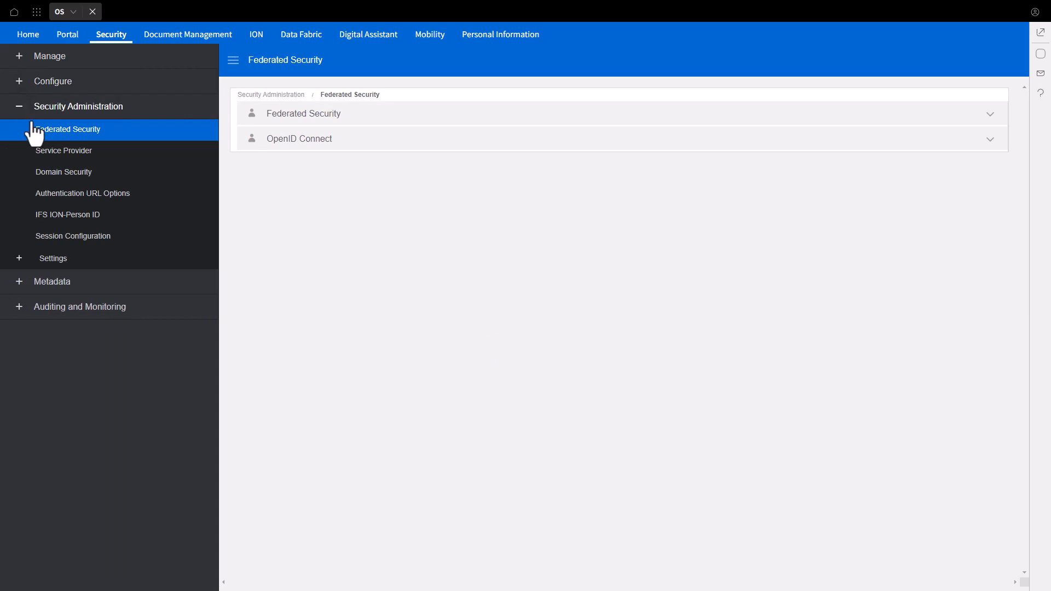
{"action": "left_click", "coordinate": [71, 197]}
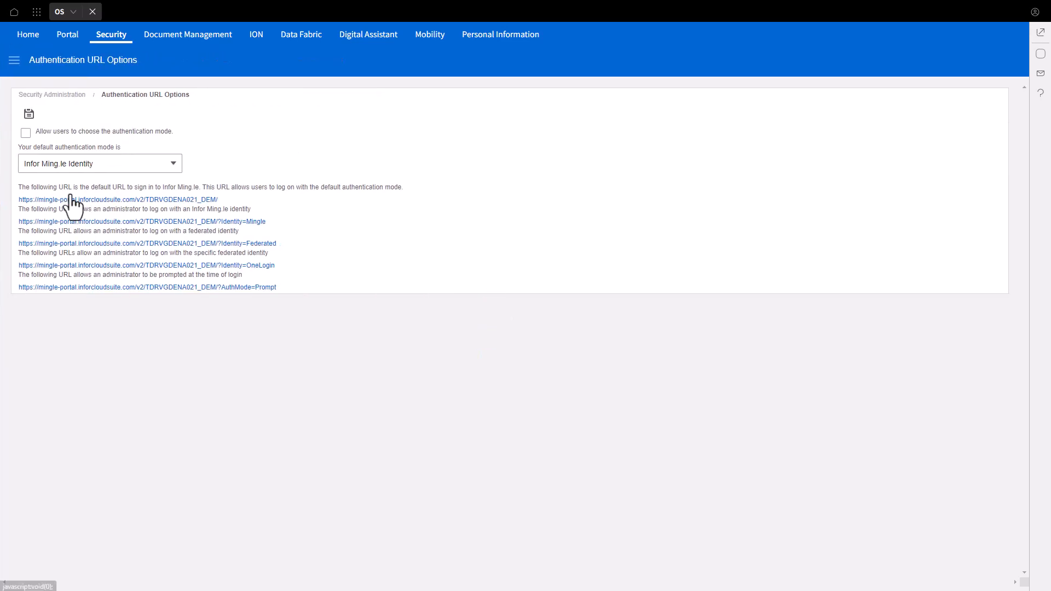
{"action": "left_click", "coordinate": [25, 133]}
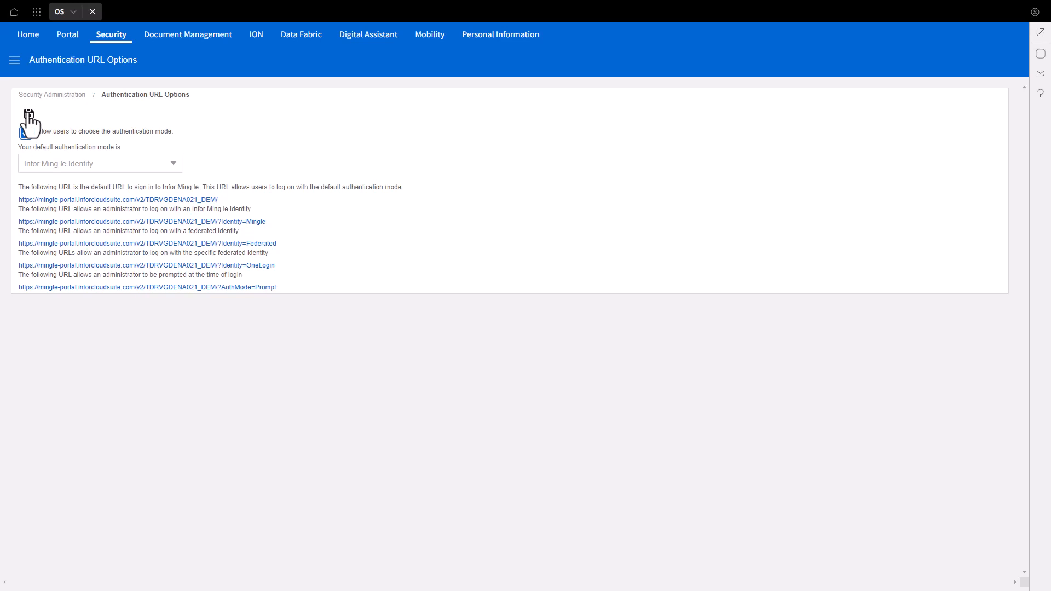
{"action": "left_click", "coordinate": [29, 114]}
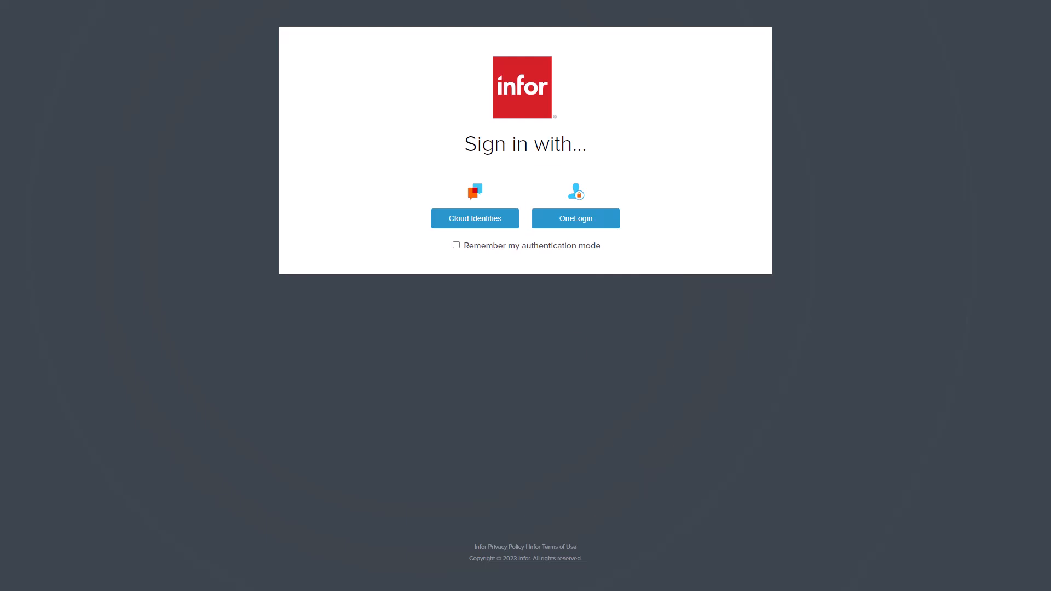
Choose OneLogin on the Infor OS 'Sign in with' page.
{"action": "left_click", "coordinate": [575, 222]}
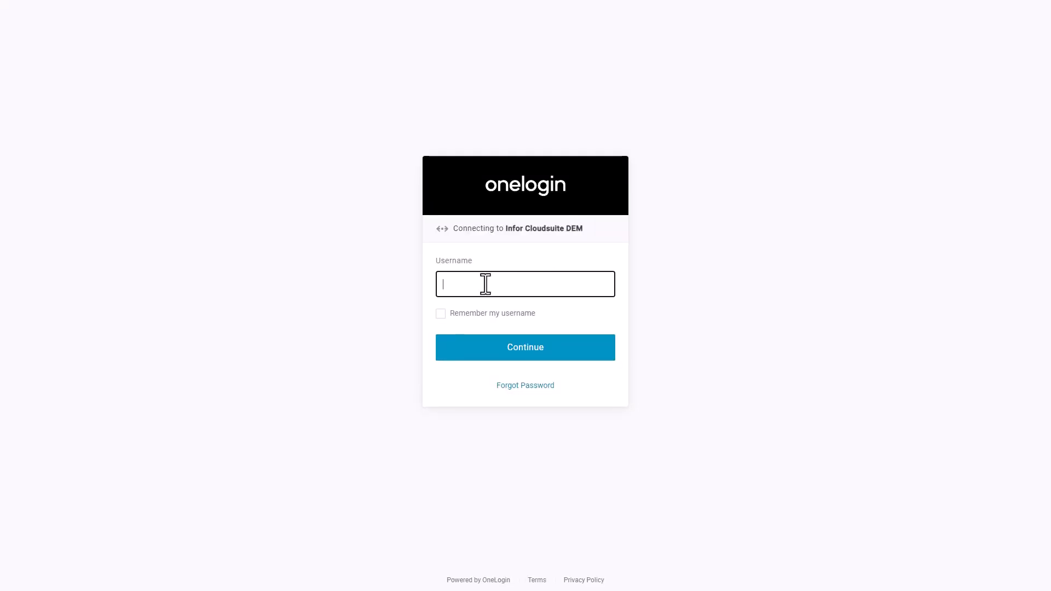
Paste the demo user's username, then the account password, into OneLogin and submit each.
{"action": "key", "text": "ctrl+v"}
{"action": "left_click", "coordinate": [518, 353]}
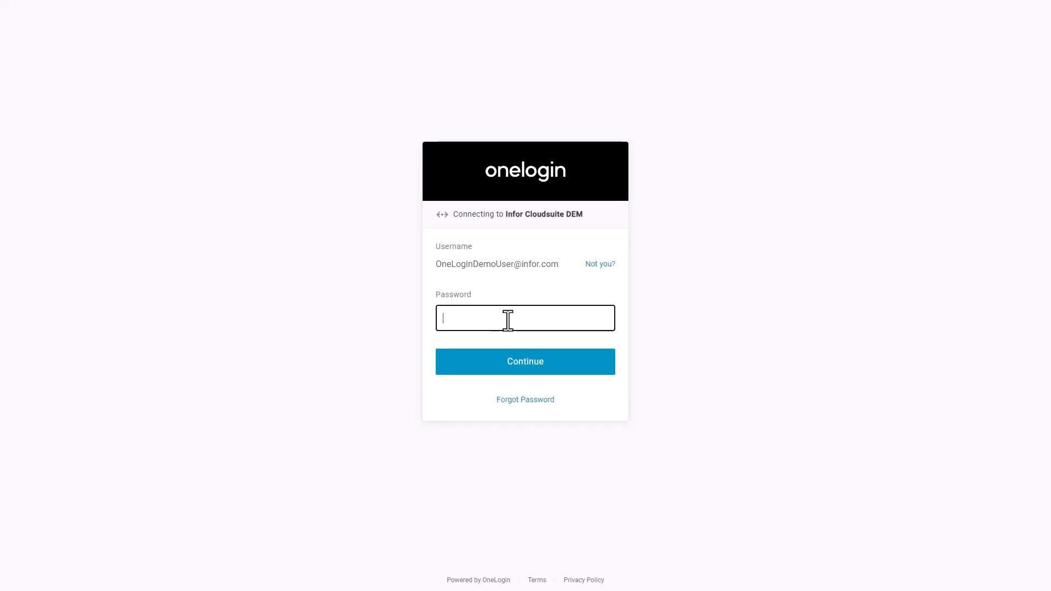
{"action": "key", "text": "ctrl+v"}
{"action": "left_click", "coordinate": [523, 362]}
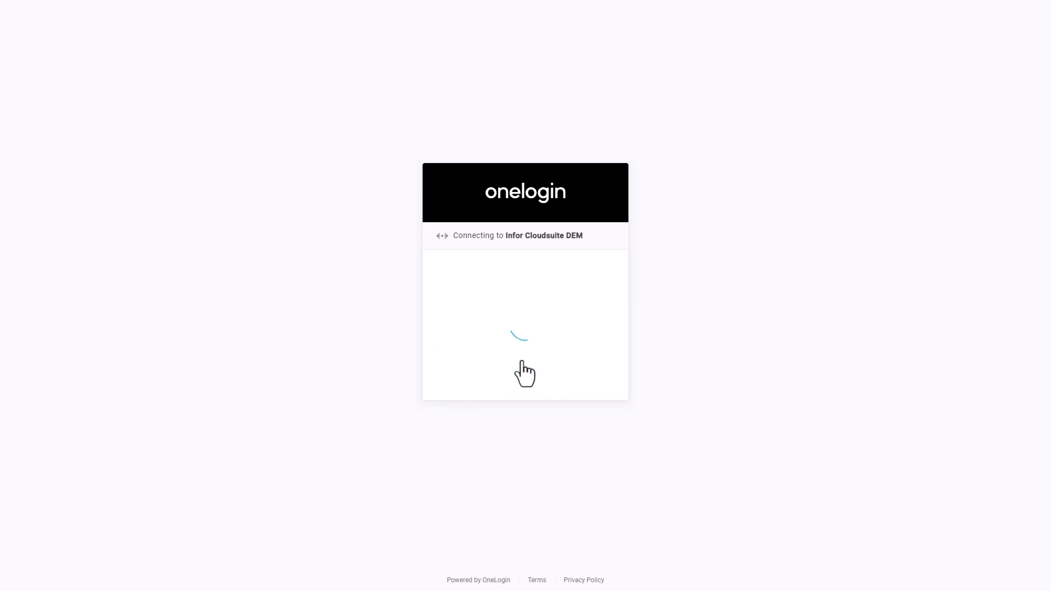